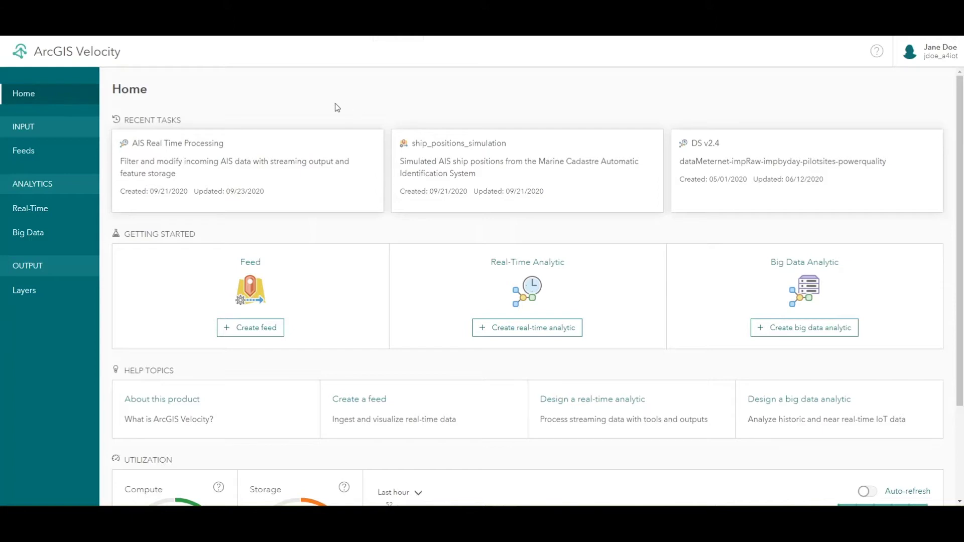
Look through Feeds, Real-Time and Home, then go to the empty Big Data Analytics list
click(57, 157)
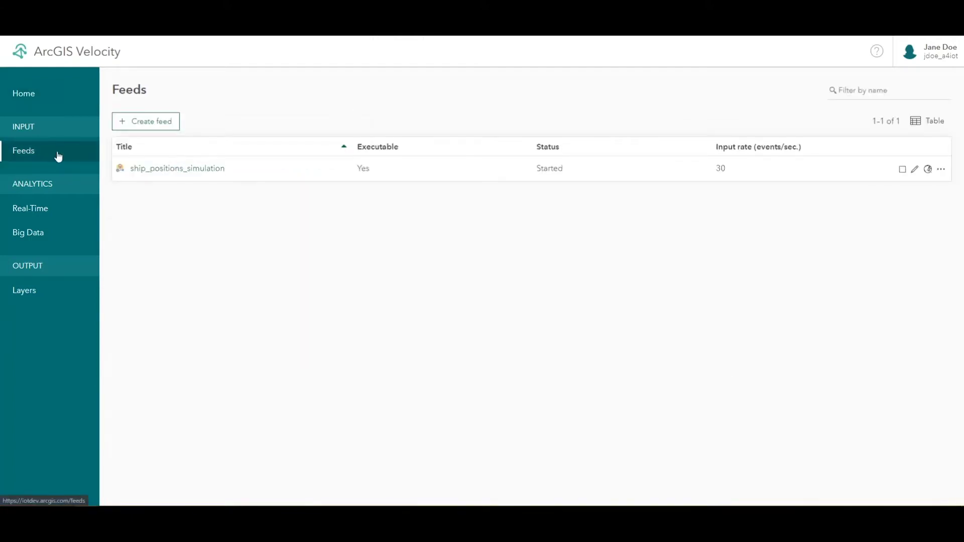
click(54, 214)
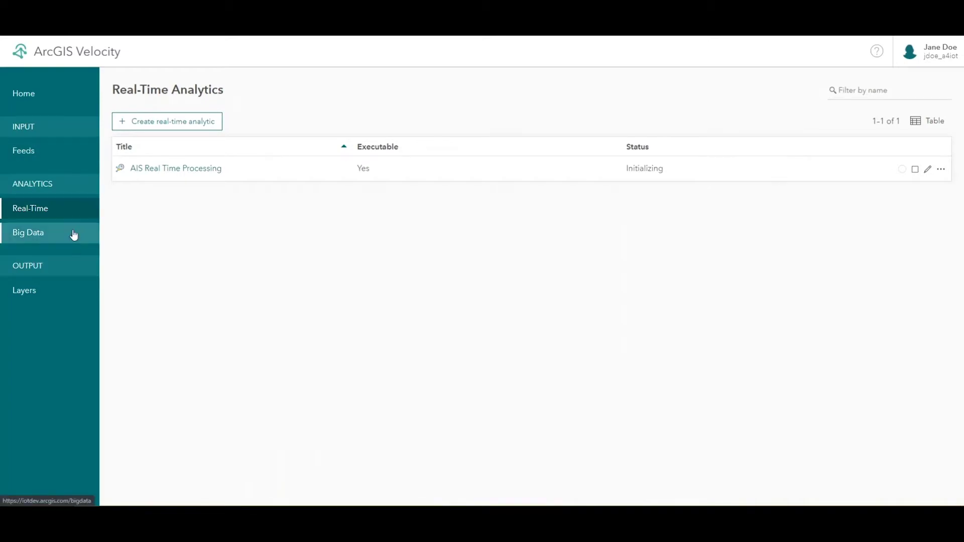
click(45, 97)
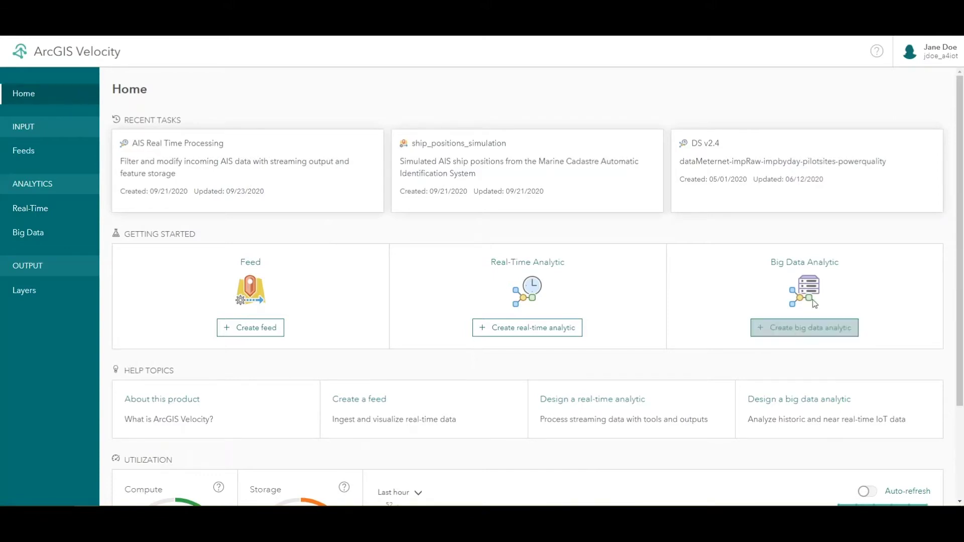
click(46, 232)
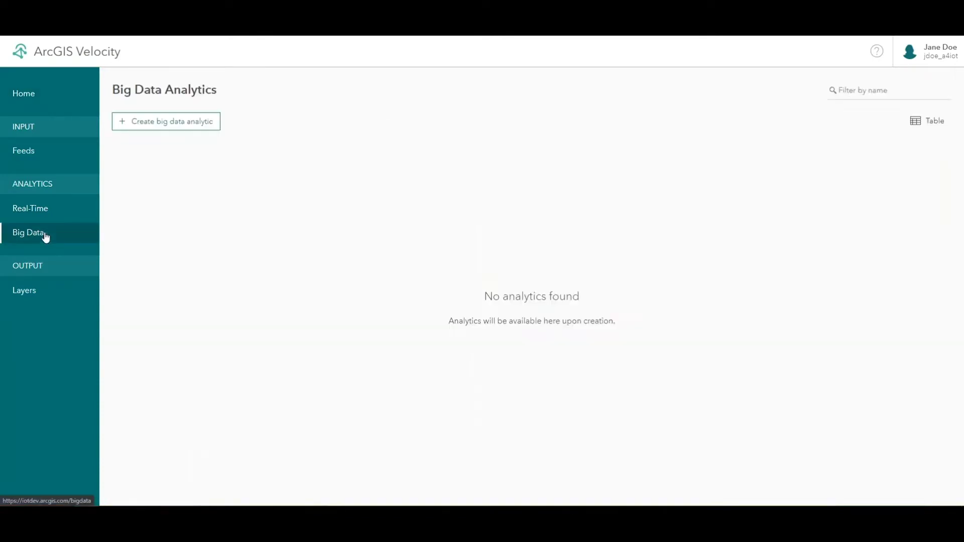
Start a new big data analytic using Amazon S3 from the Cloud sources
click(174, 127)
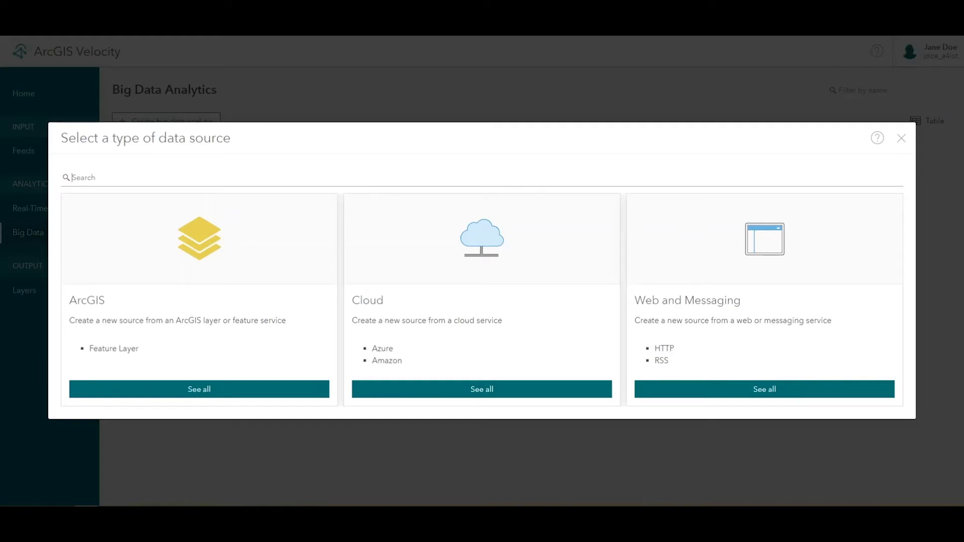
click(154, 402)
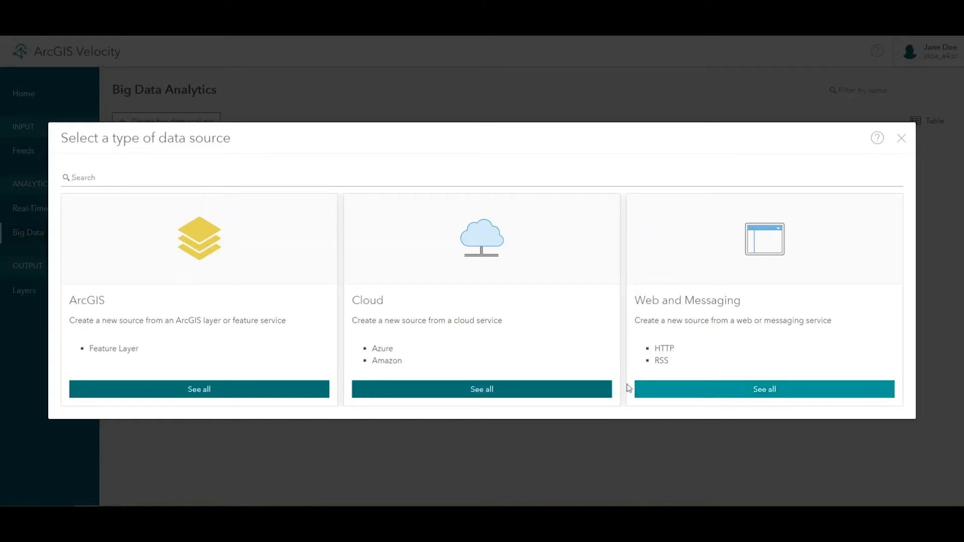
click(472, 389)
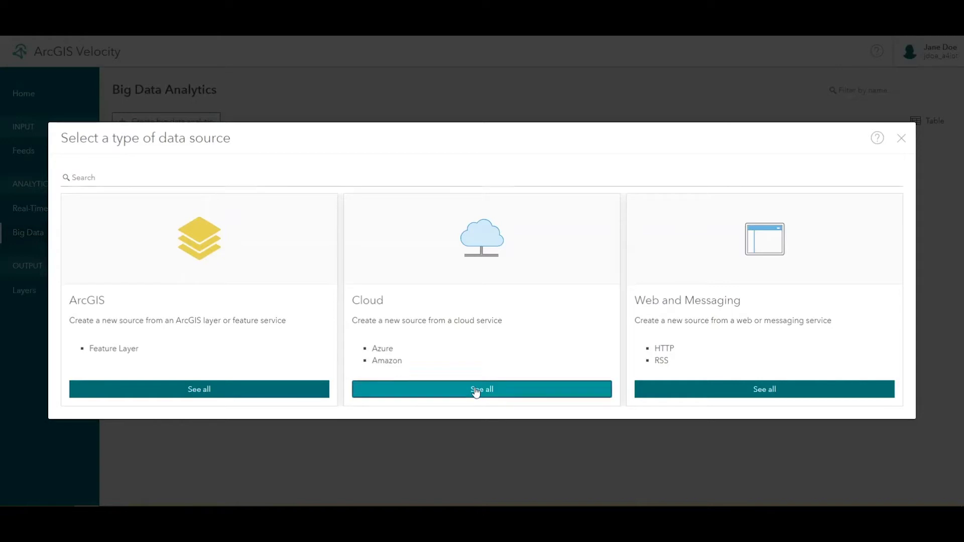
click(342, 265)
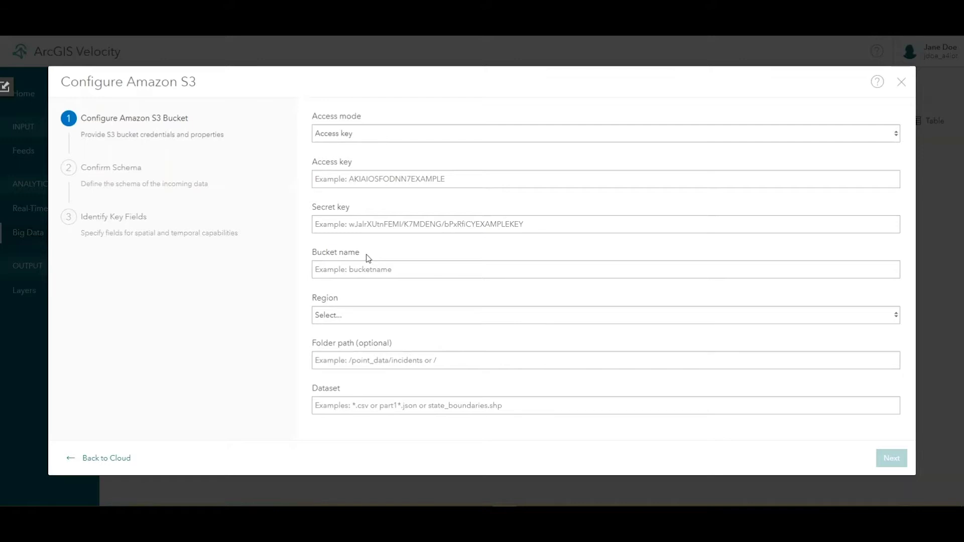
Set Public access to bucket arcgis-velocity-public in region US West (Oregon)
click(357, 143)
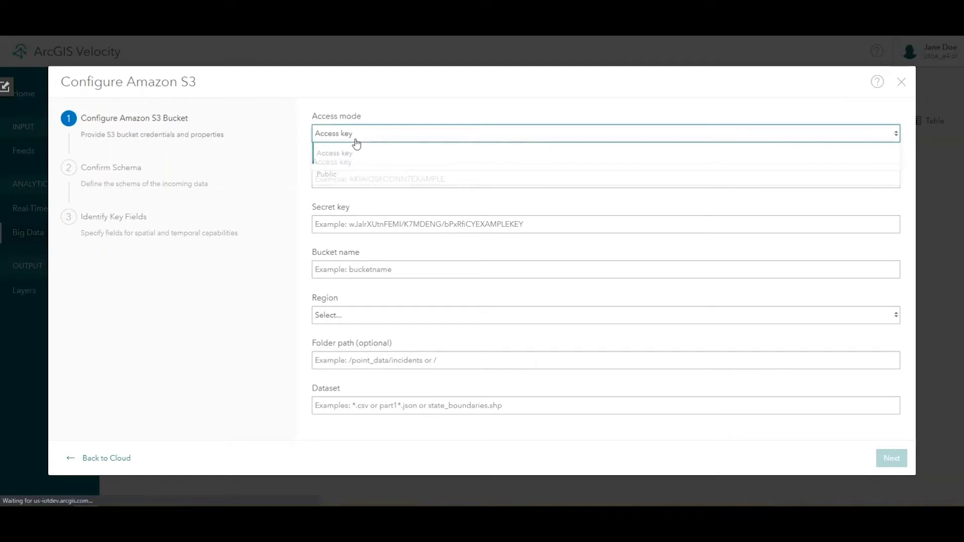
click(355, 175)
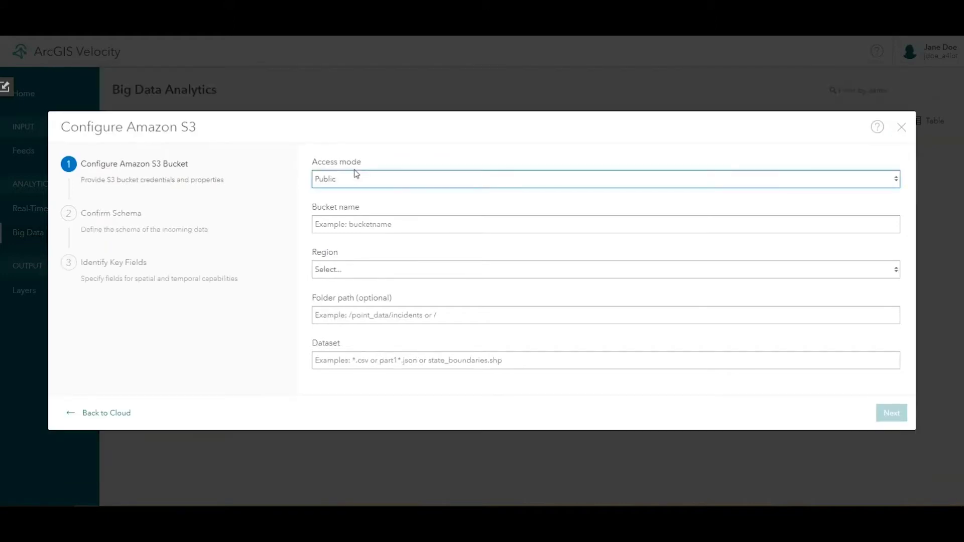
click(342, 227)
text(arcgis-velocity-public)
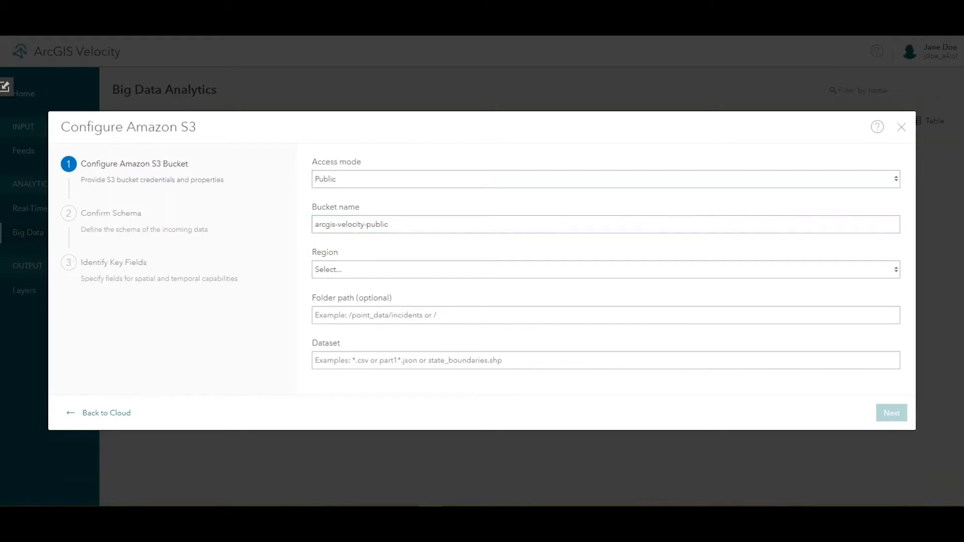
click(360, 262)
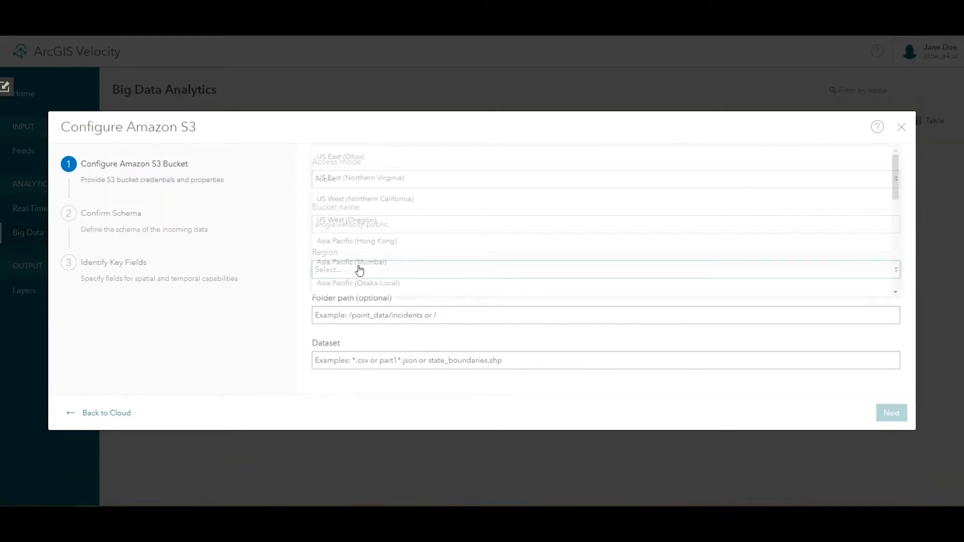
click(361, 221)
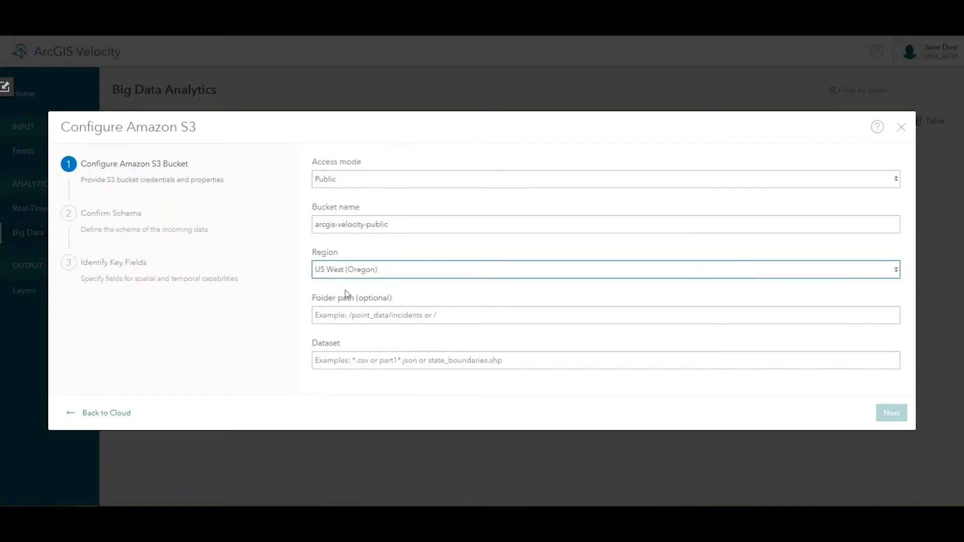
Enter the folder path and NYPD_Motor_Vehicle_Collisions.csv dataset, then continue to the schema
click(343, 316)
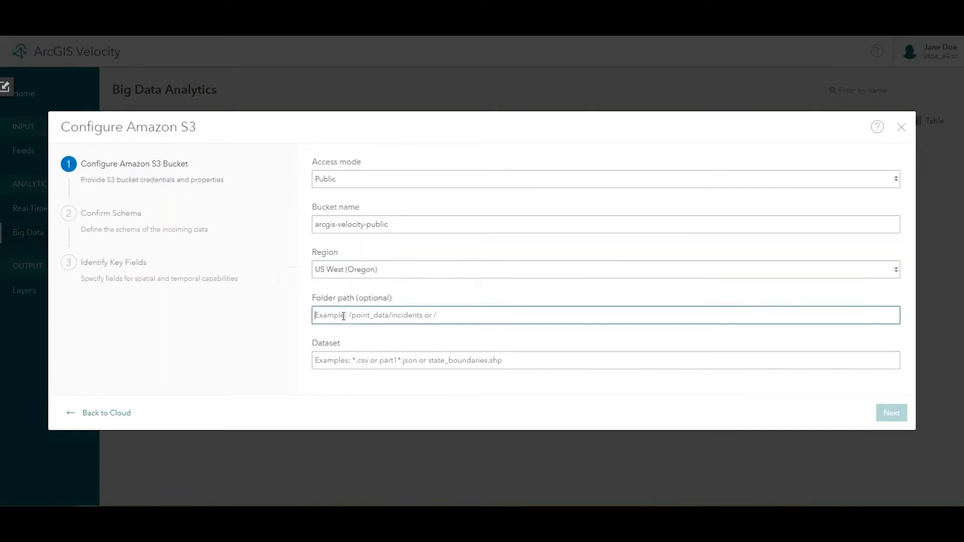
text(/nyc-motor-vehicle-collisions)
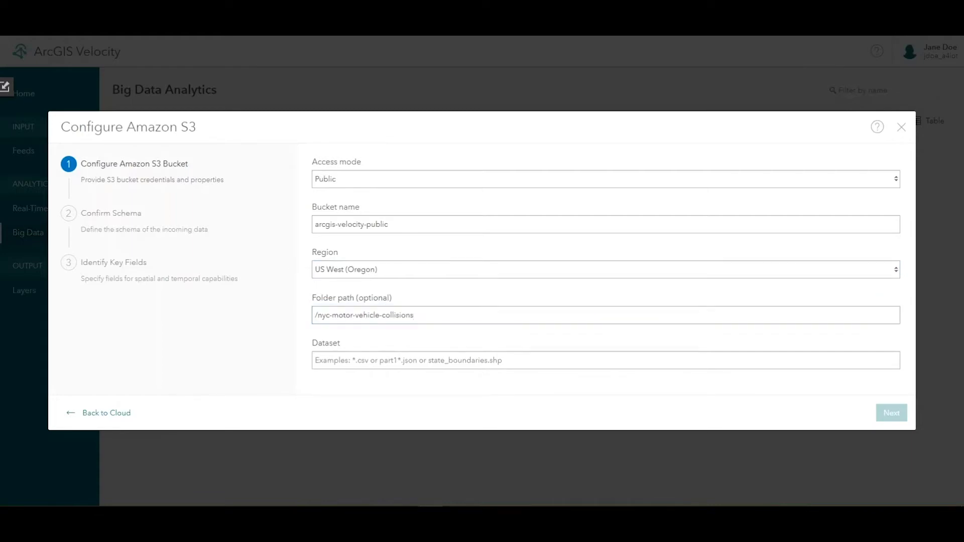
click(351, 360)
text(NYPD_Motor_Vehicle_Collisions.csv)
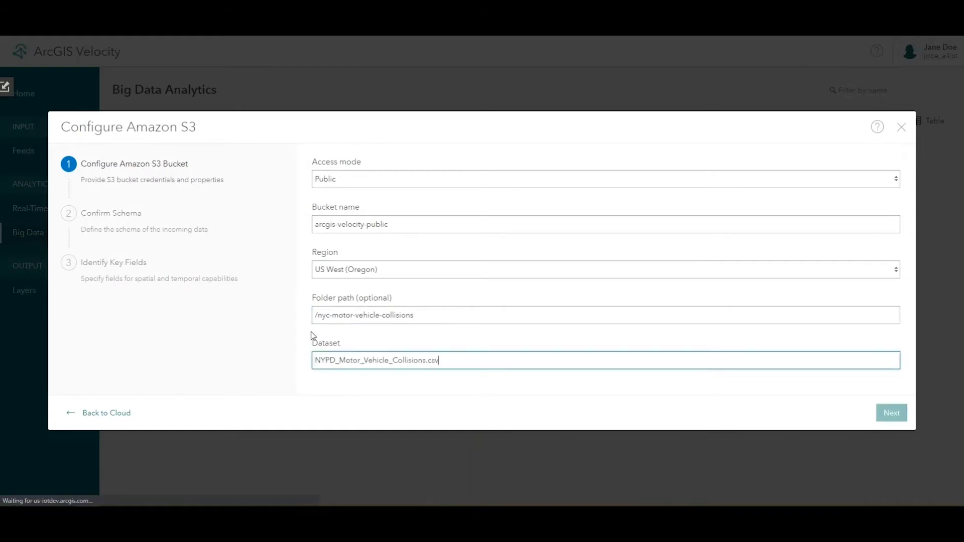
mouse_move(371, 301)
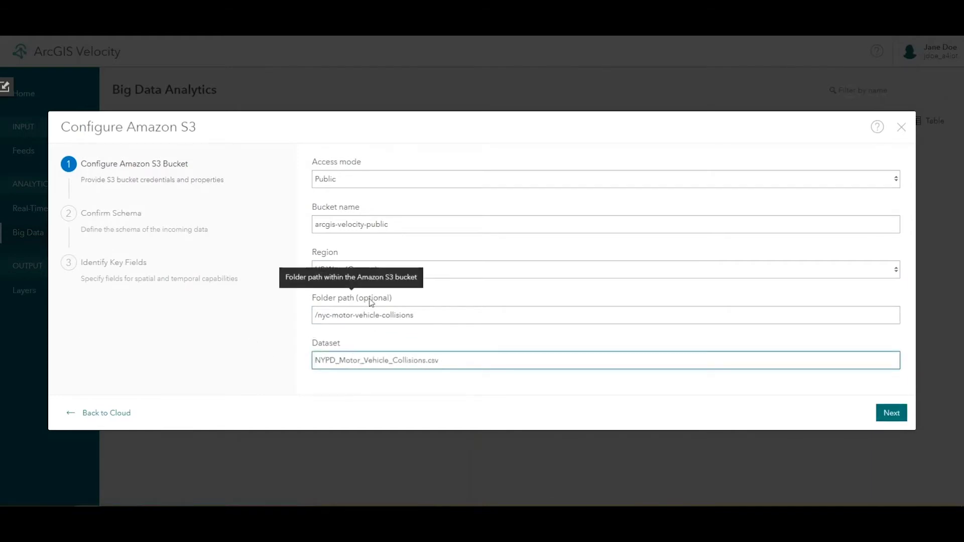
click(903, 413)
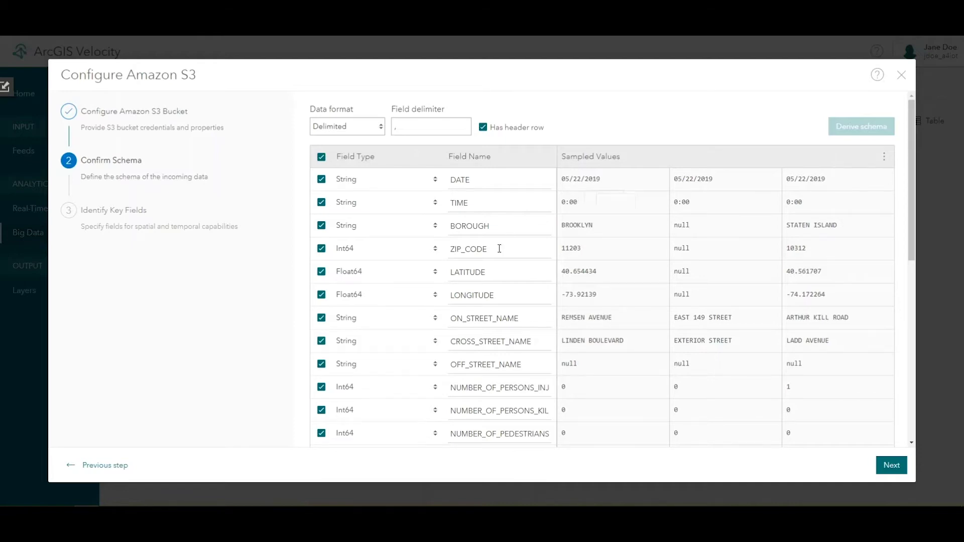
Inspect the BOROUGH field's data type choices, leaving it unchanged
drag(490, 227, 456, 228)
click(428, 231)
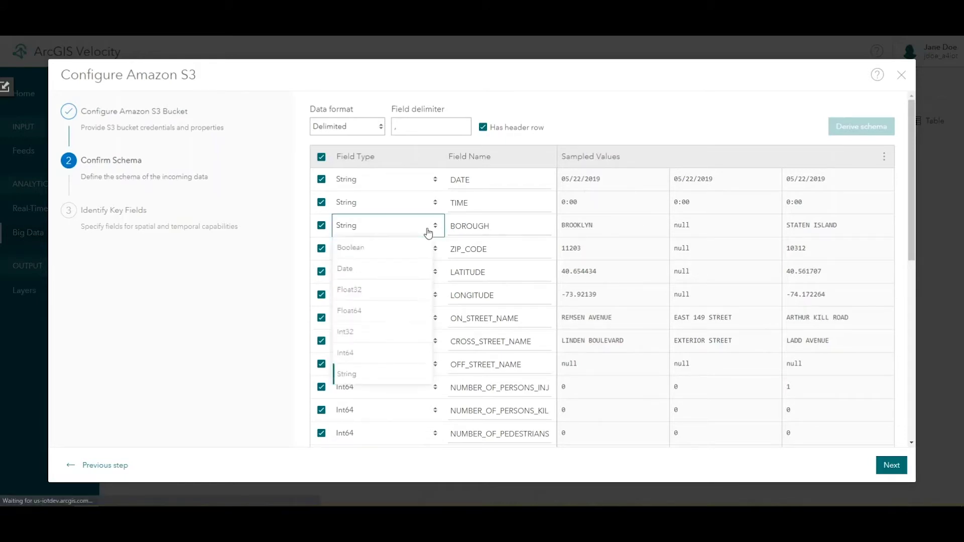
click(215, 226)
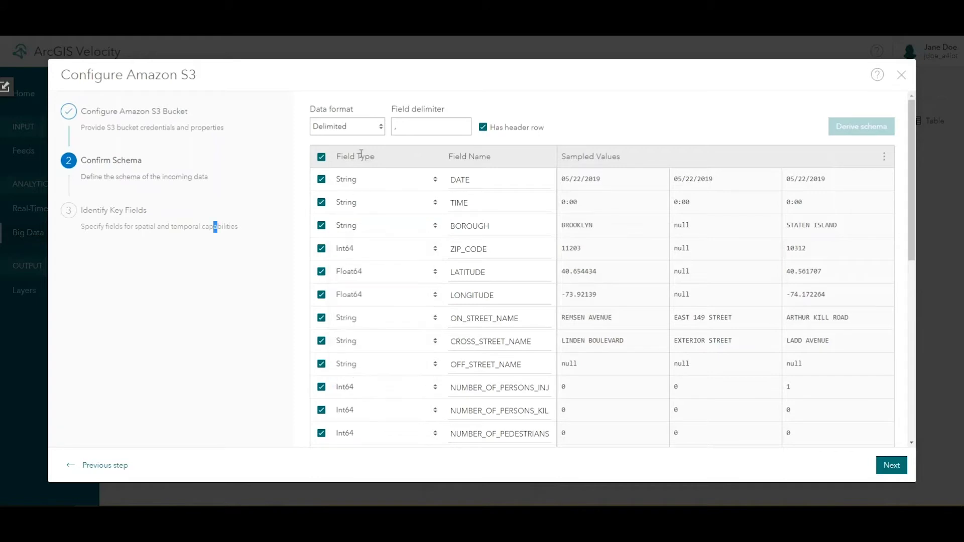
Keep only DATE, TIME, LATITUDE, LONGITUDE and the cyclists injured and killed fields
click(322, 158)
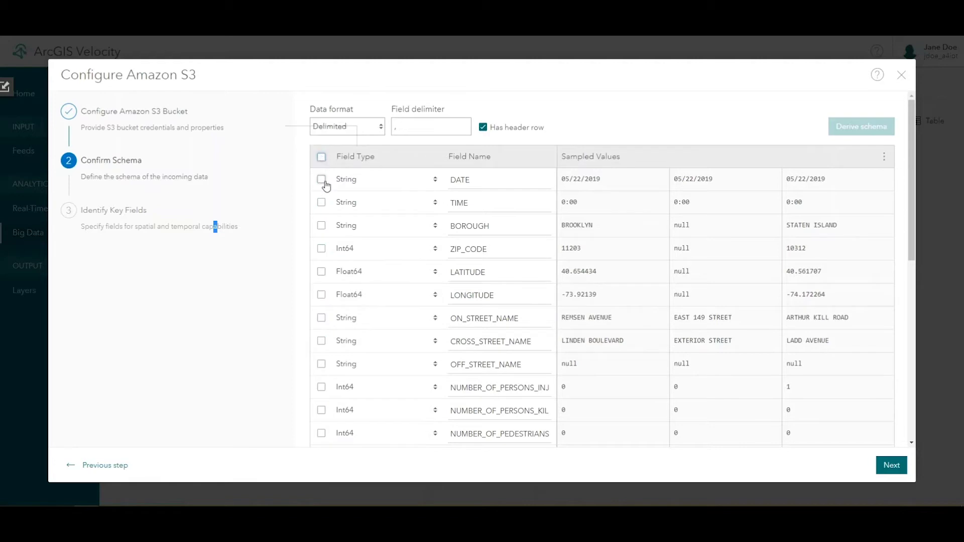
click(322, 180)
click(321, 203)
click(321, 272)
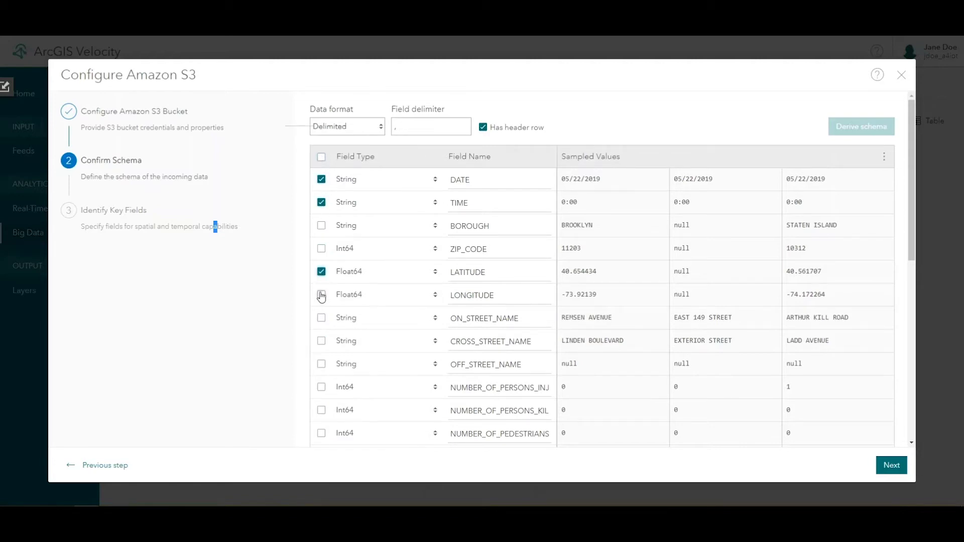
click(322, 296)
scroll(380, 308, down, 4)
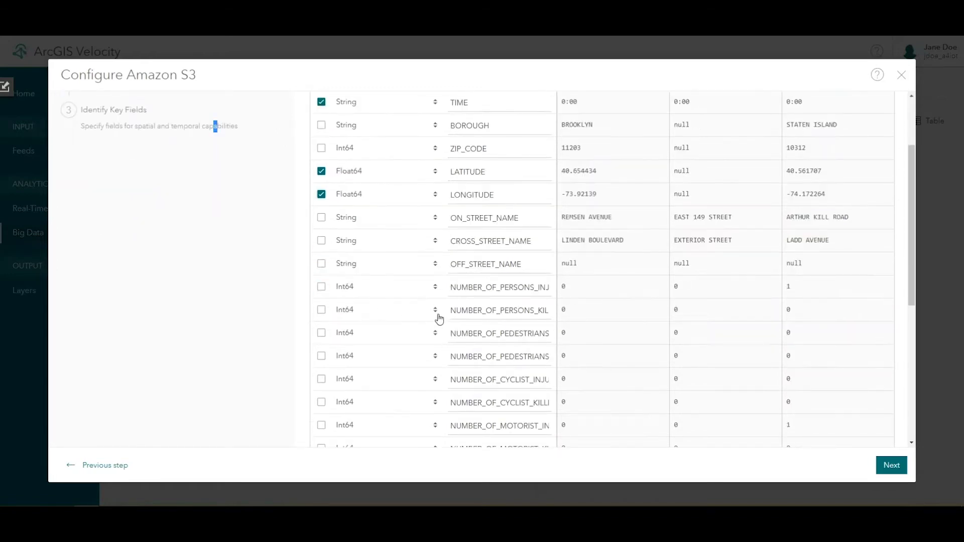
click(321, 278)
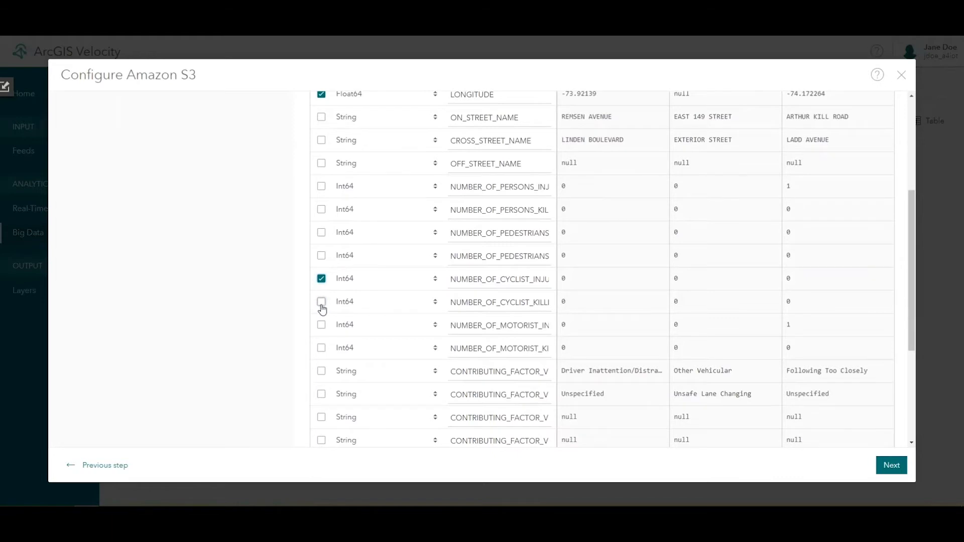
click(322, 302)
click(893, 465)
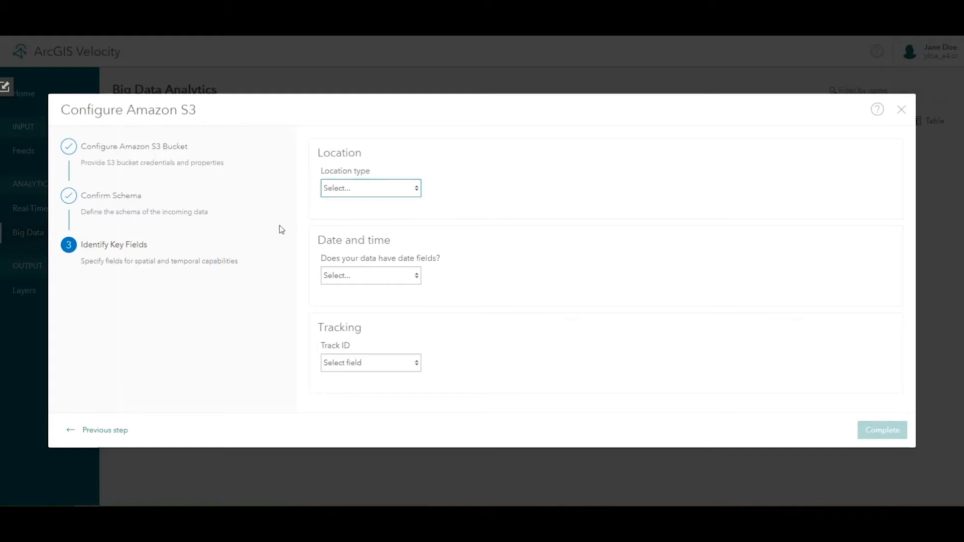
Locate records by X/Y fields with spatial reference 4326, GCS WGS 1984
click(370, 191)
click(344, 232)
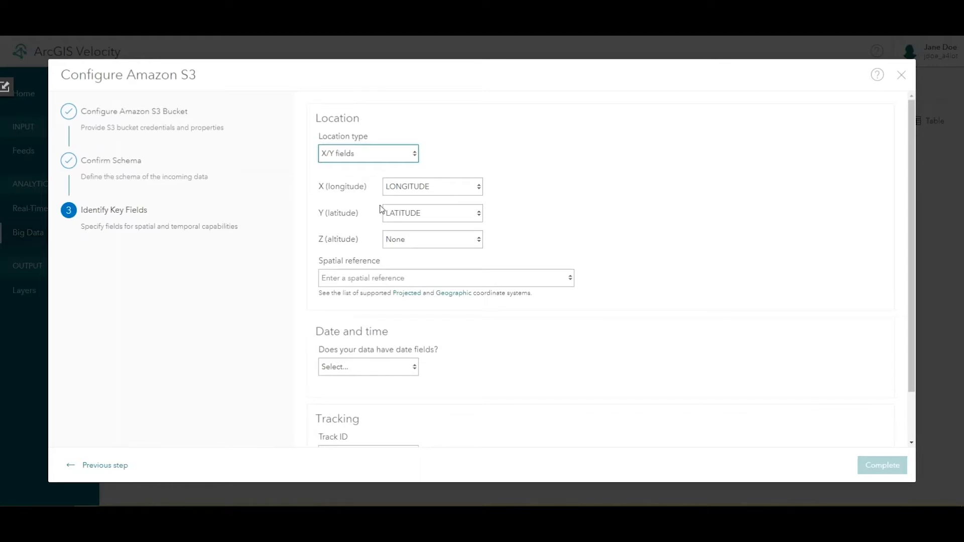
click(384, 281)
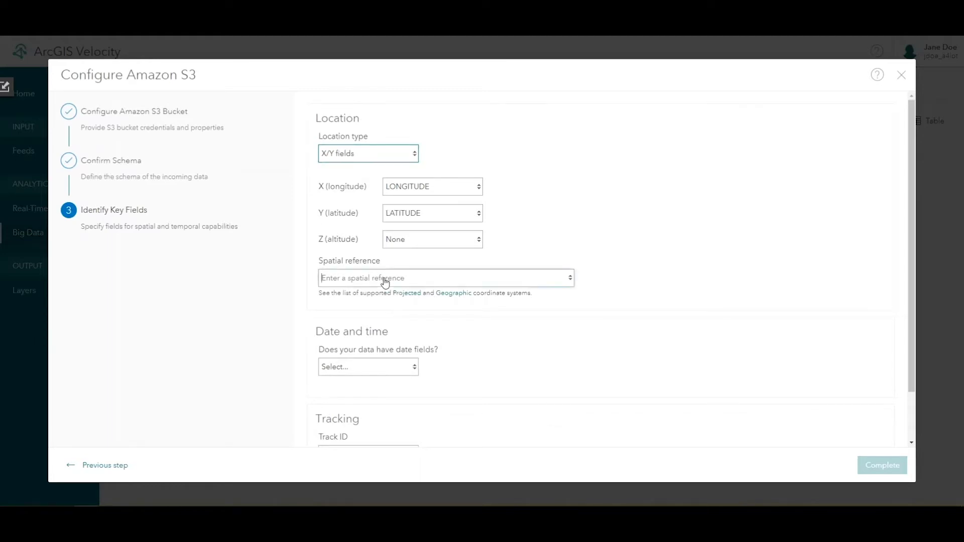
text(4326)
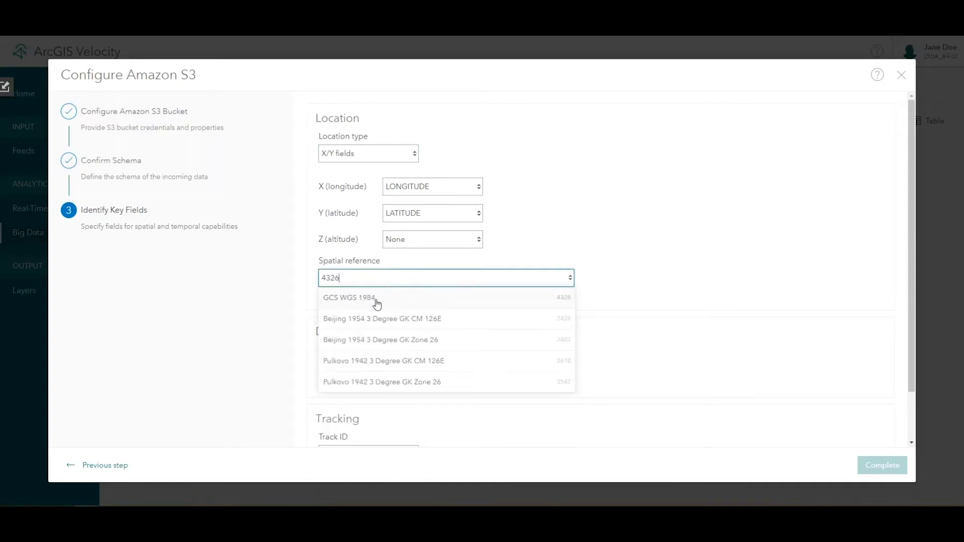
click(377, 301)
click(247, 314)
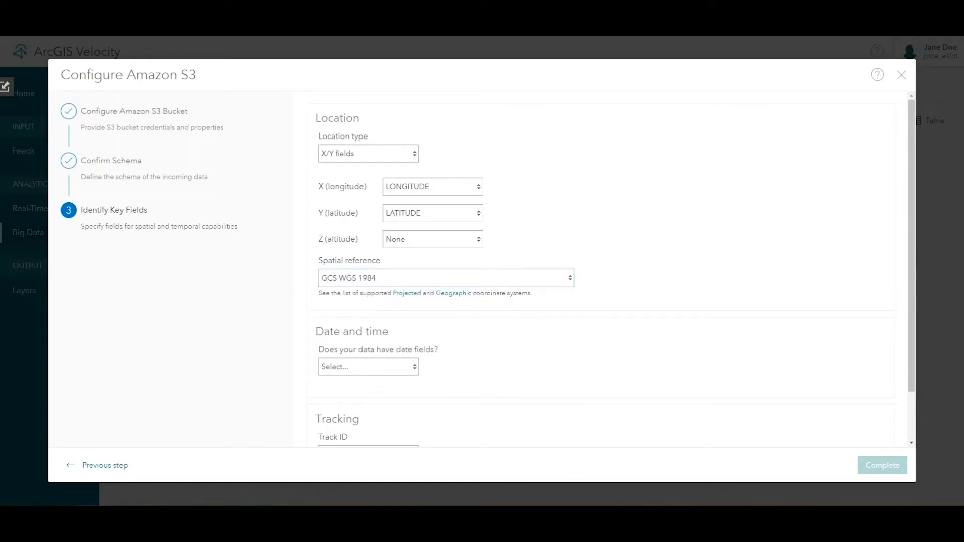
Mark the data as having no date fields and no Track ID
click(379, 367)
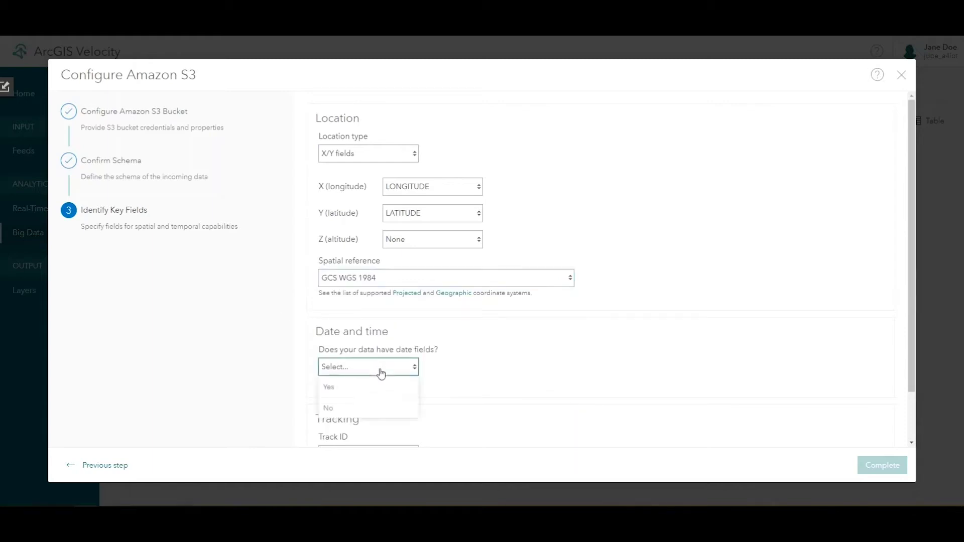
click(353, 410)
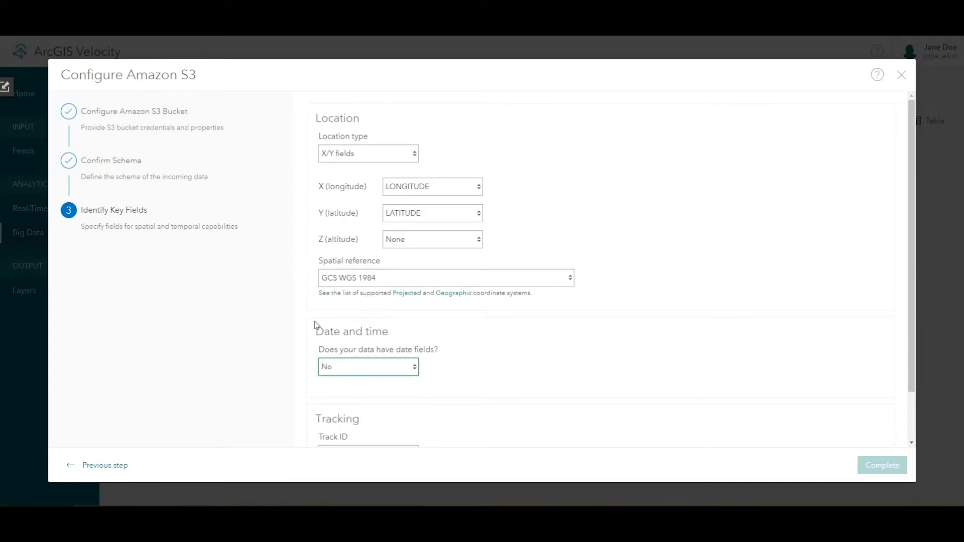
click(235, 340)
scroll(435, 334, down, 2)
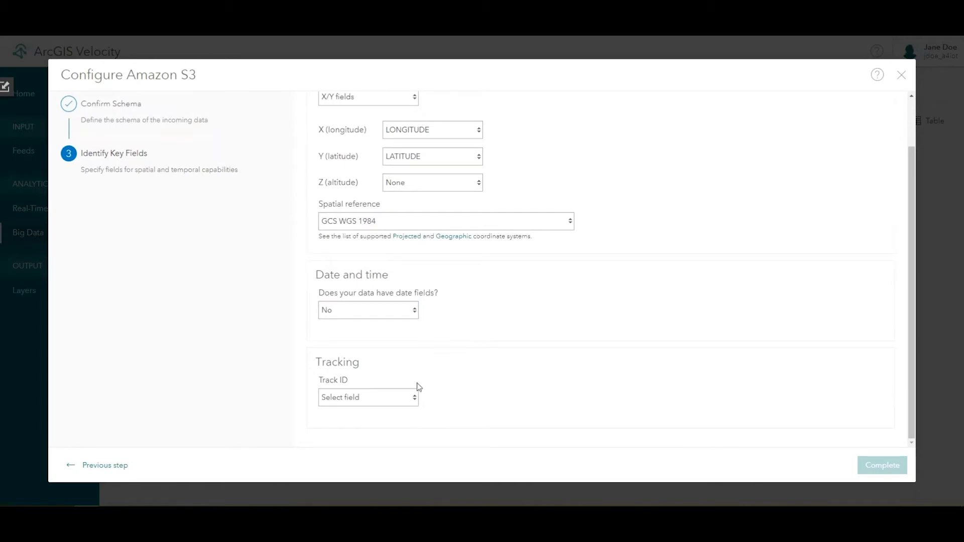
click(389, 402)
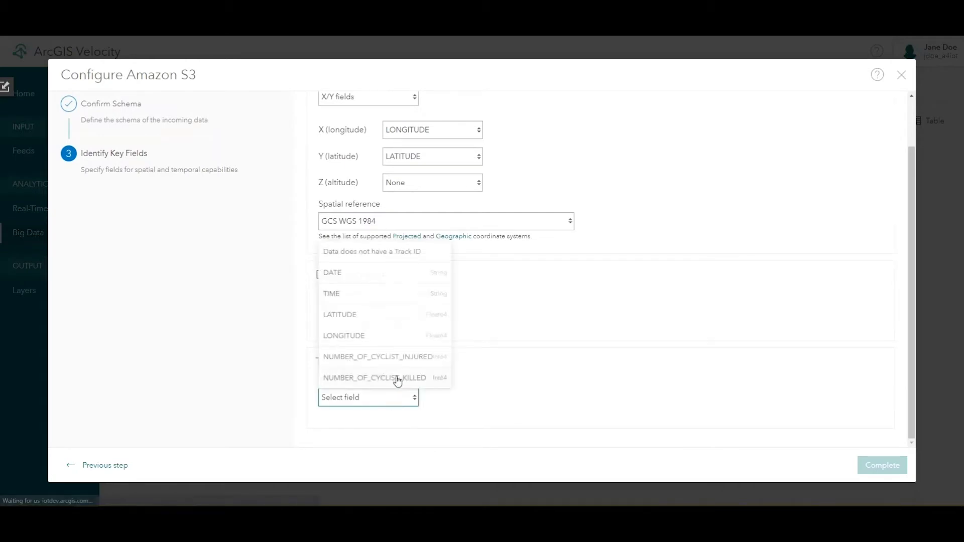
click(372, 253)
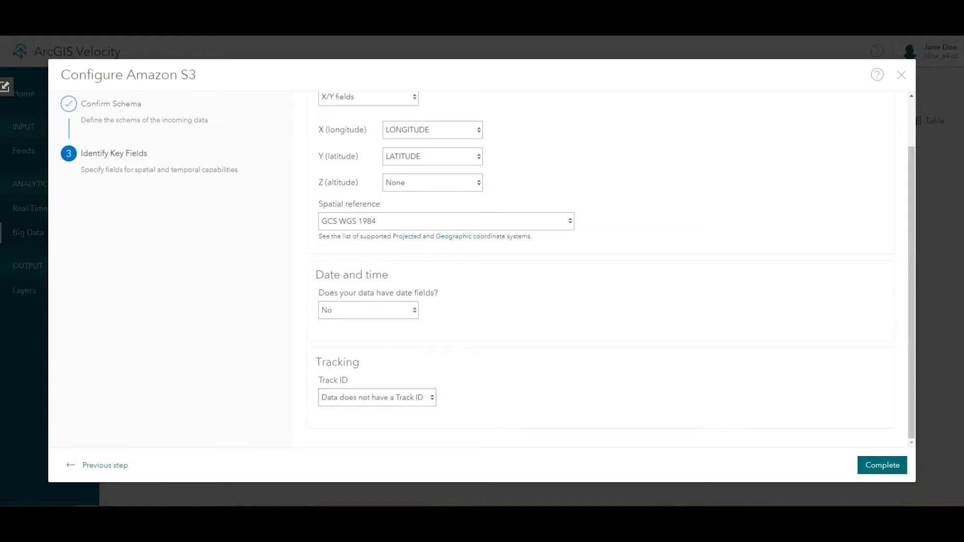
Complete the S3 source and create analytic 'NYC Cyclist Accidents' with summary 'Analyze NYC Cyclist accidents to find high-risk areas.'
click(877, 467)
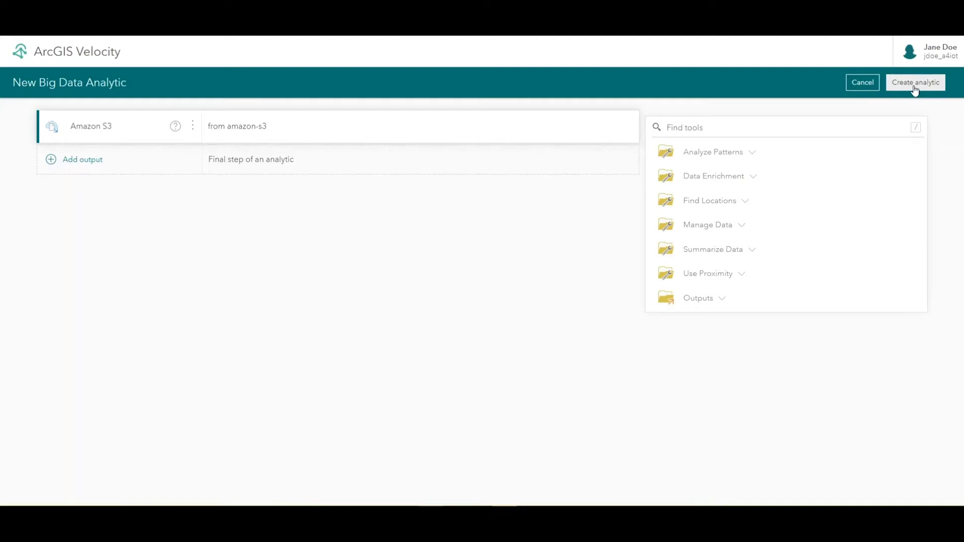
click(915, 86)
click(457, 244)
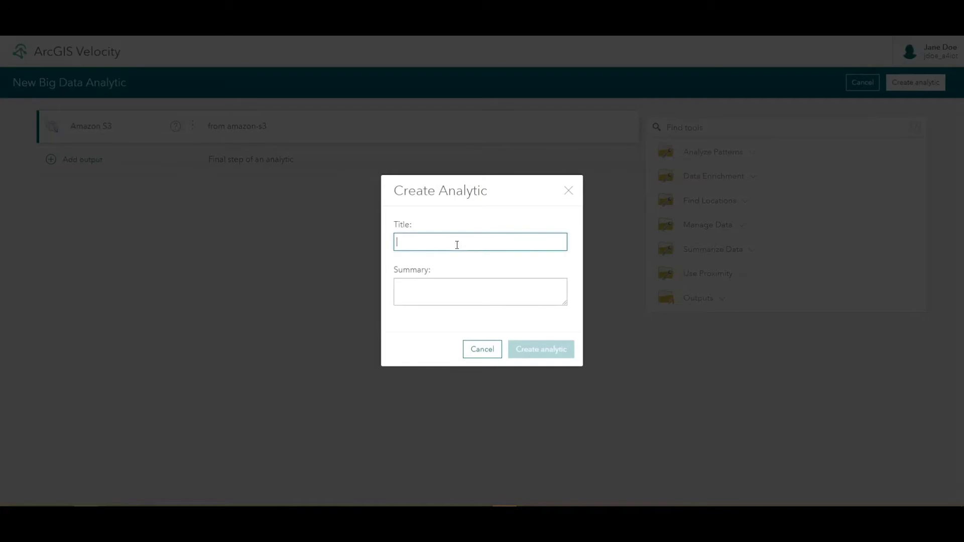
text(NYC Cyclist Accidents)
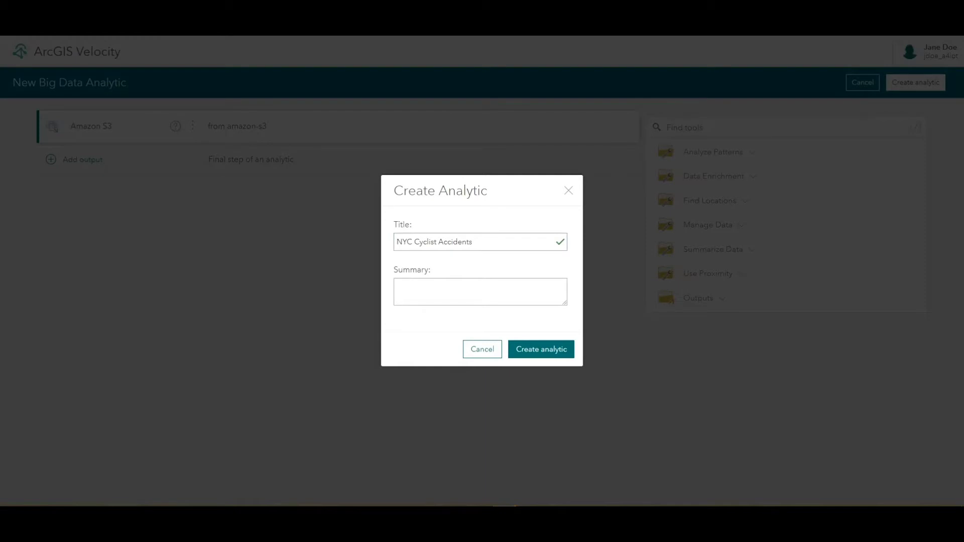
click(439, 289)
text(Analyze NYC Cyclist accidents to find high-risk areas.)
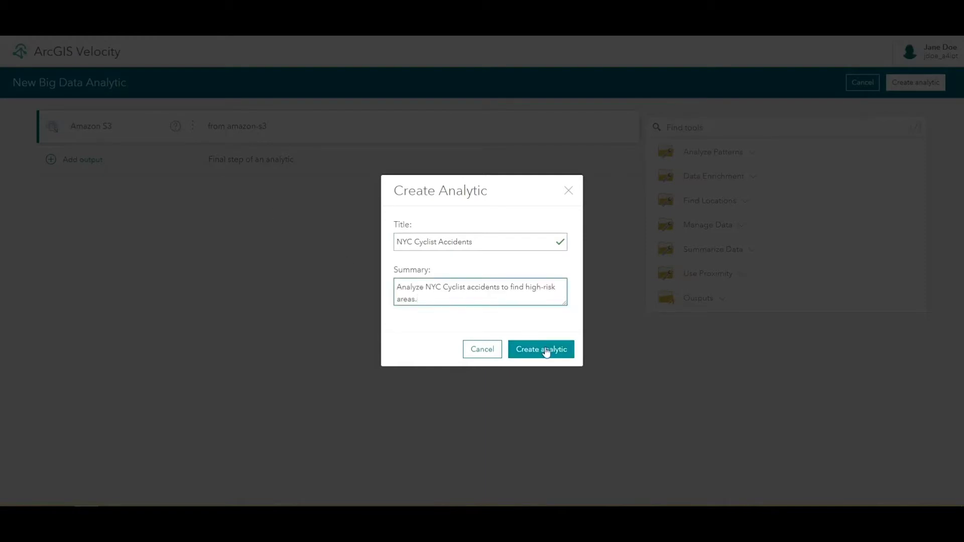
click(546, 351)
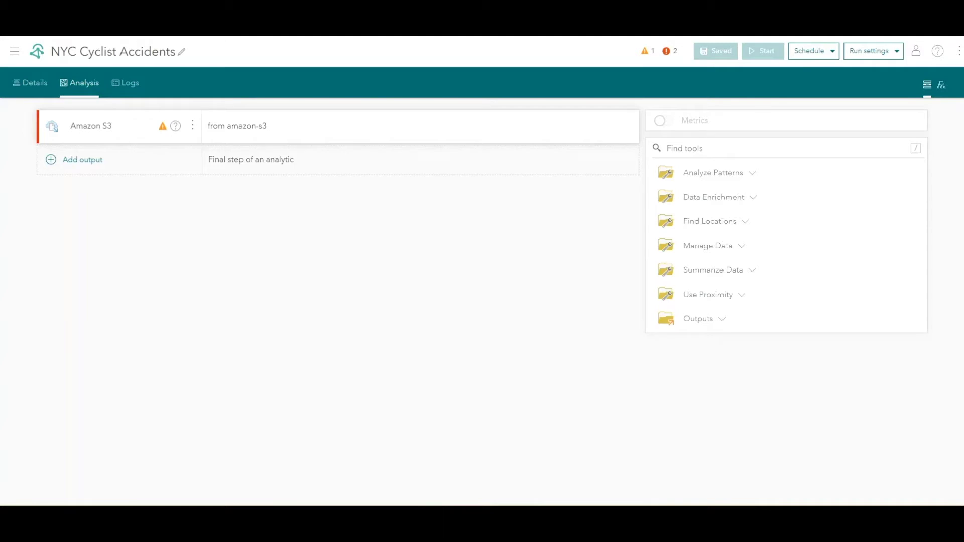
Add a Calculate Field step defining the new Int32 field TotalCyclistCasualties
click(710, 251)
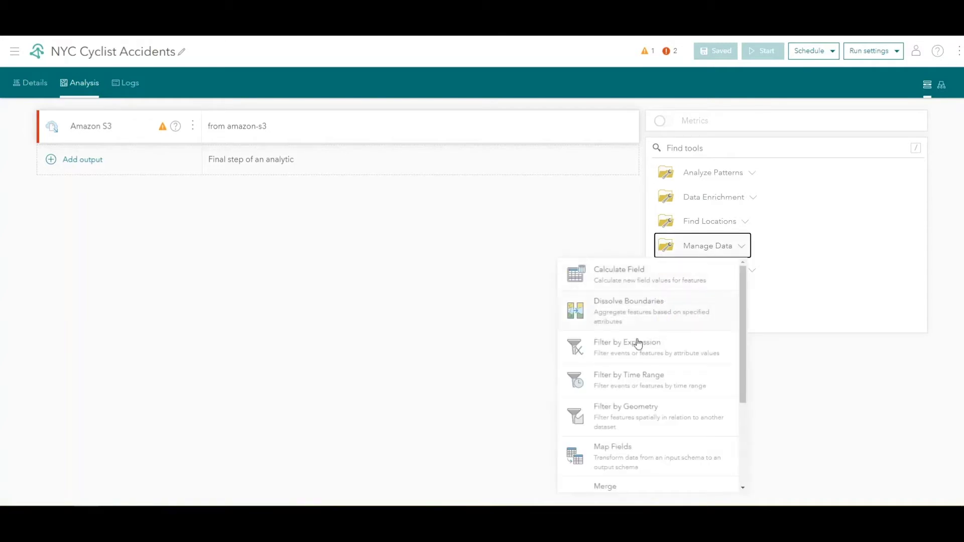
scroll(627, 371, down, 3)
scroll(625, 412, up, 2)
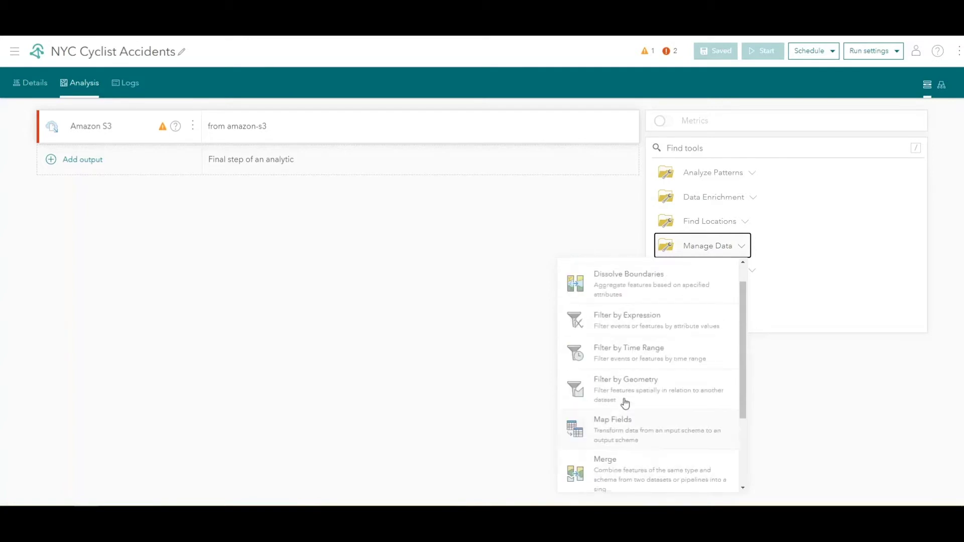
scroll(625, 382, up, 1)
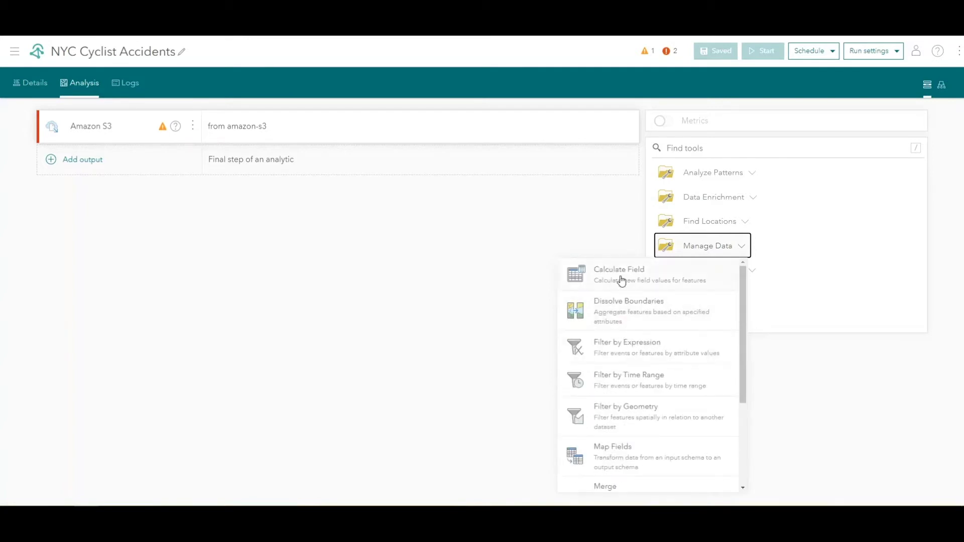
click(621, 280)
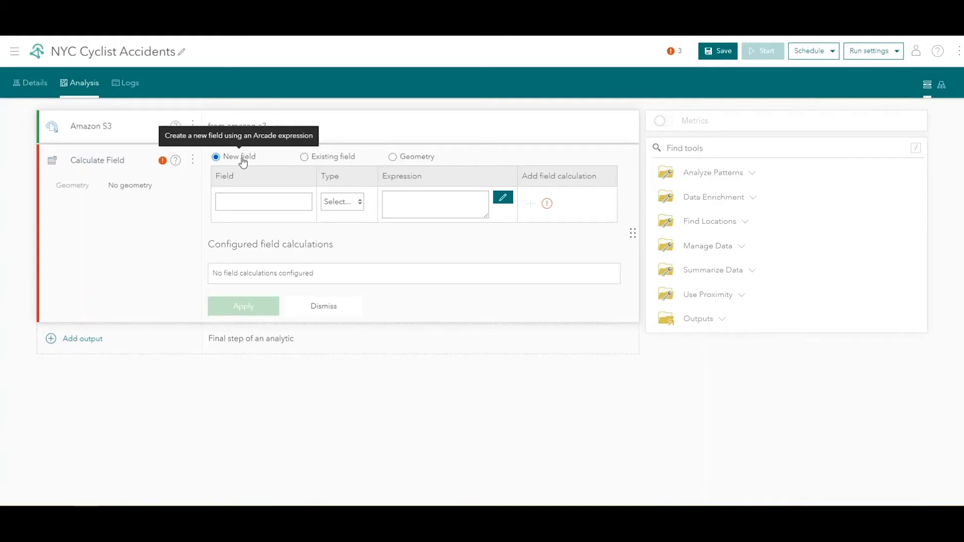
click(248, 200)
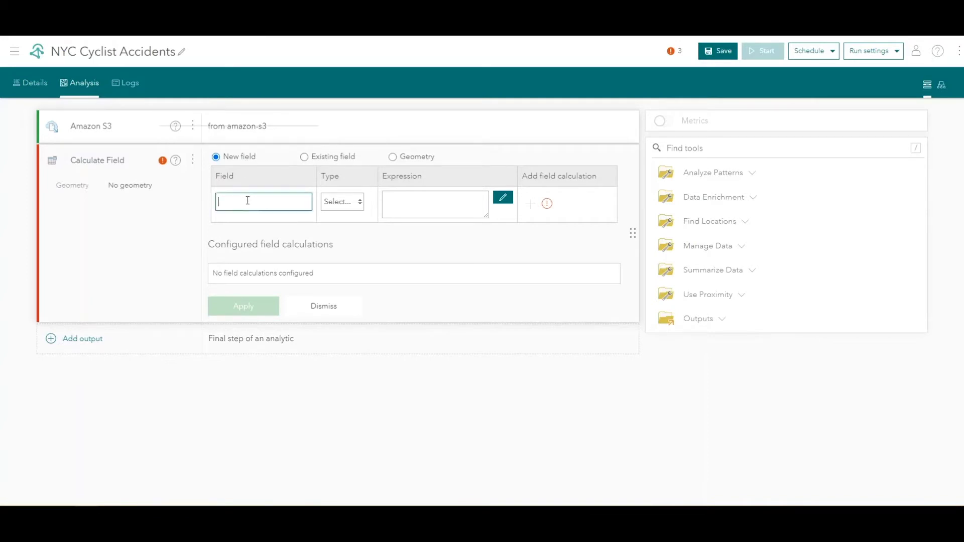
text(TotalCyclistCasualties)
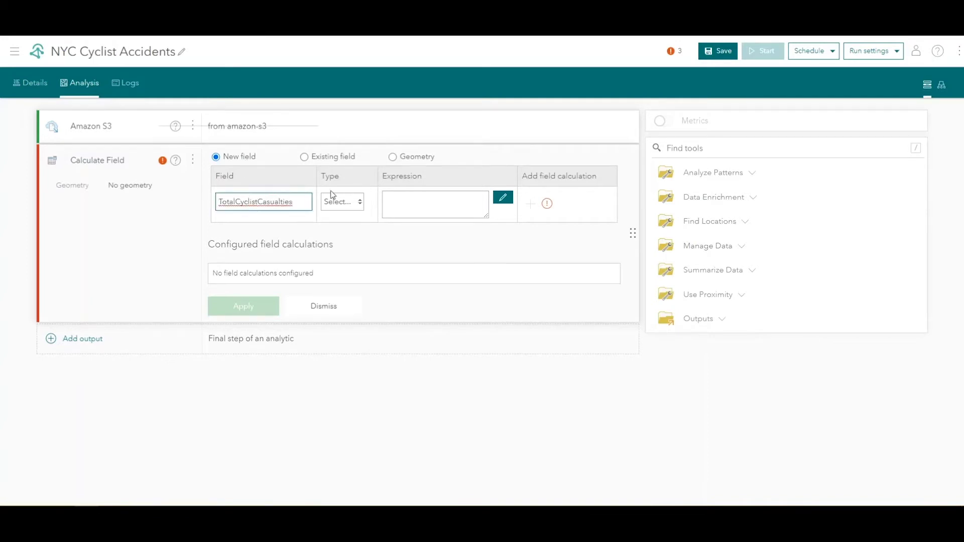
click(350, 211)
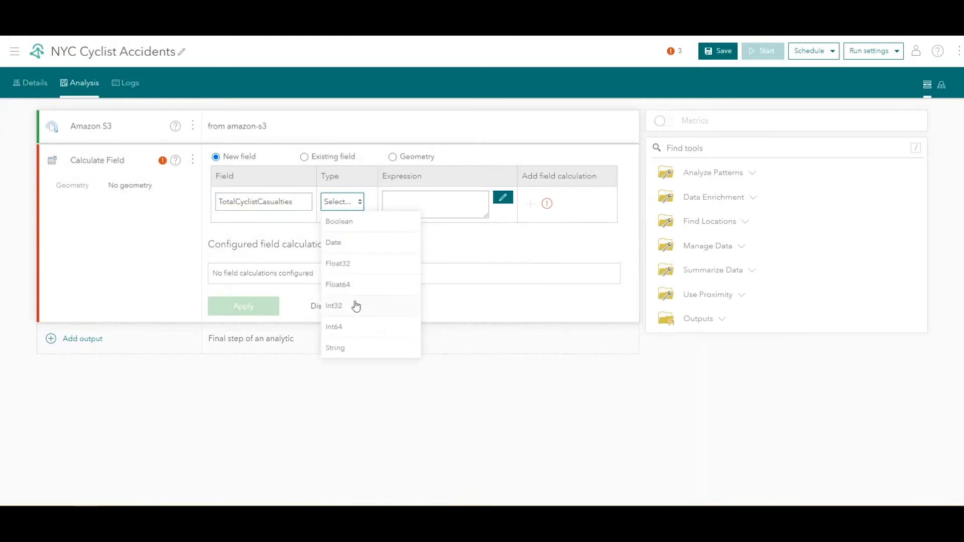
click(356, 306)
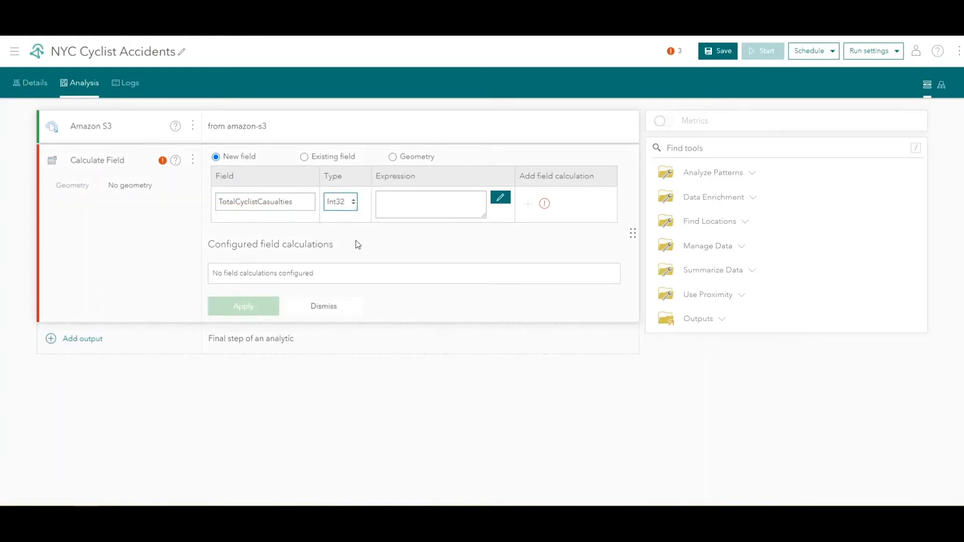
click(504, 203)
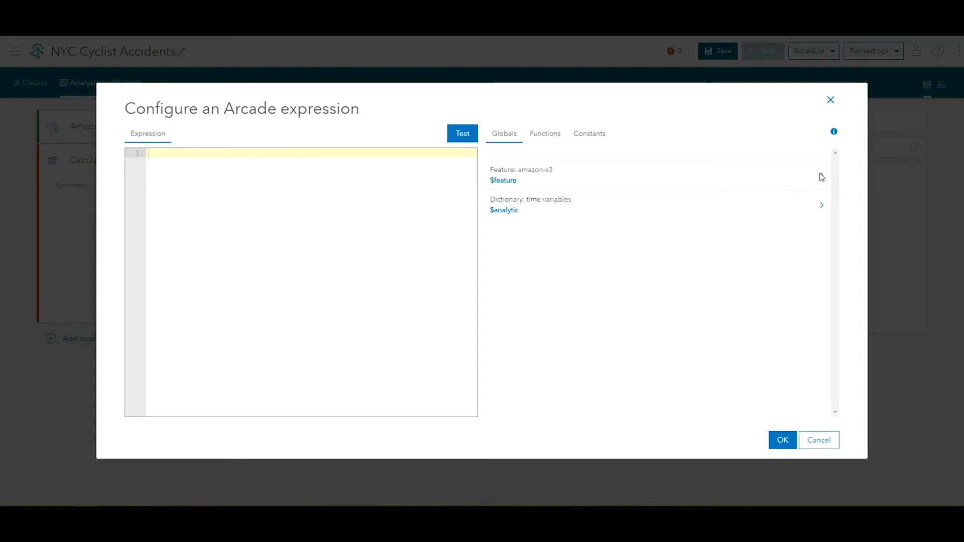
Set the expression to NUMBER_OF_CYCLIST_INJURED + NUMBER_OF_CYCLIST_KILLED, test it returns 2, and accept
click(822, 176)
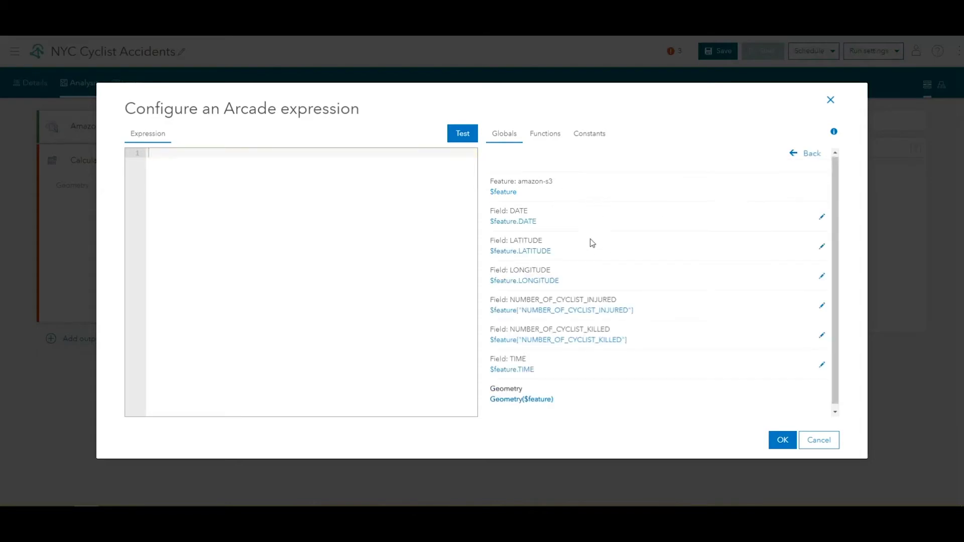
scroll(590, 251, down, 1)
click(553, 307)
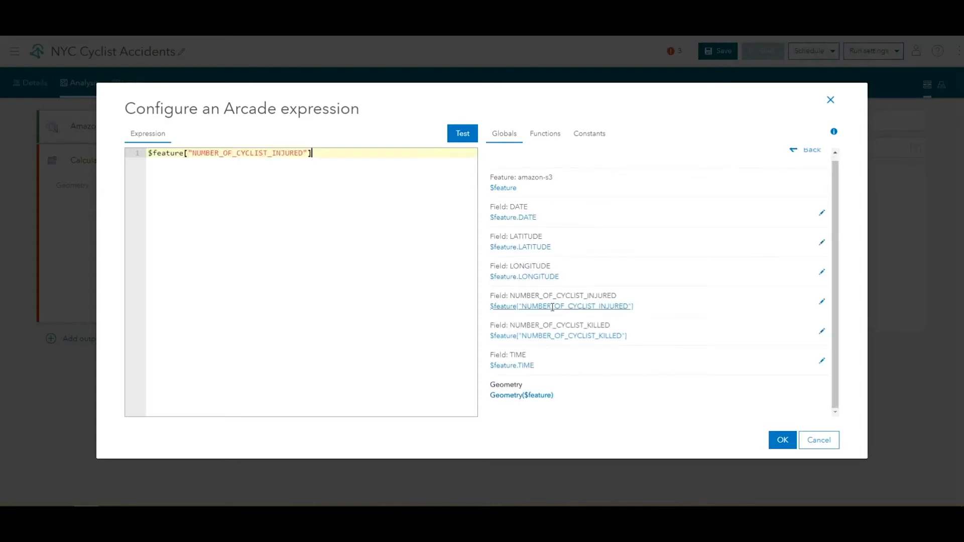
click(539, 335)
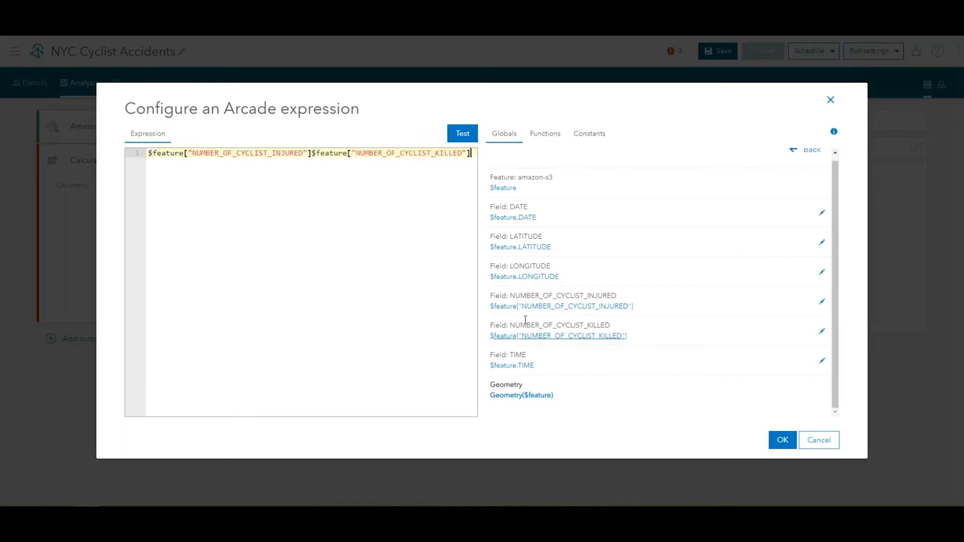
click(310, 153)
text(+)
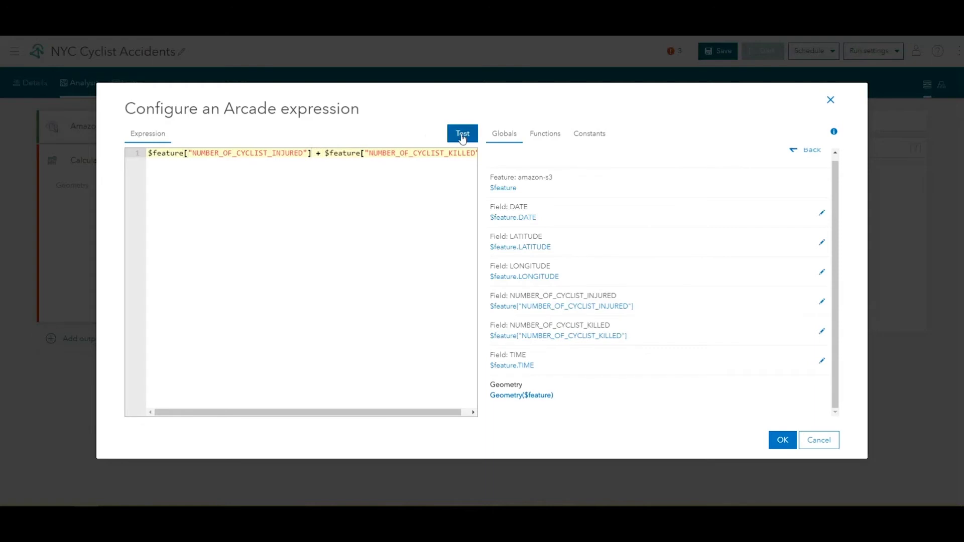
click(463, 134)
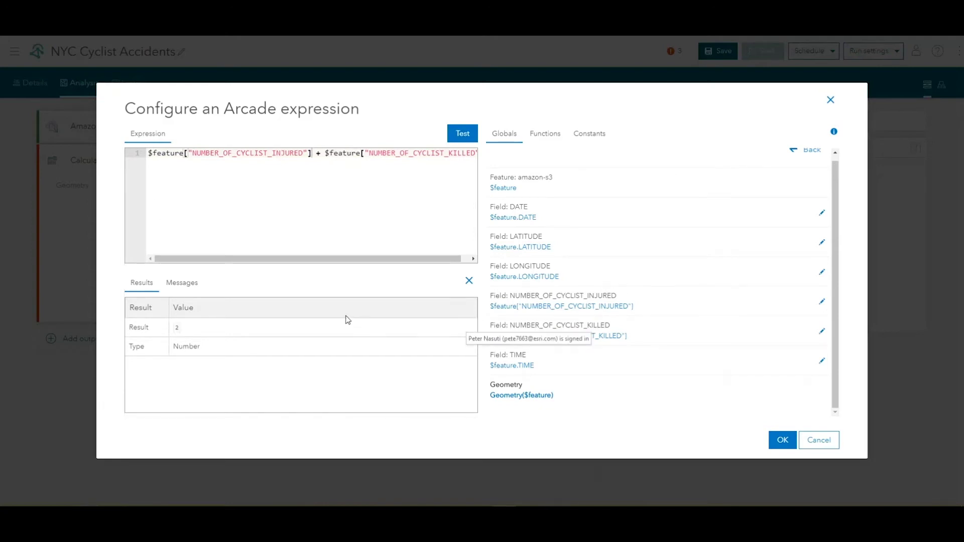
click(782, 441)
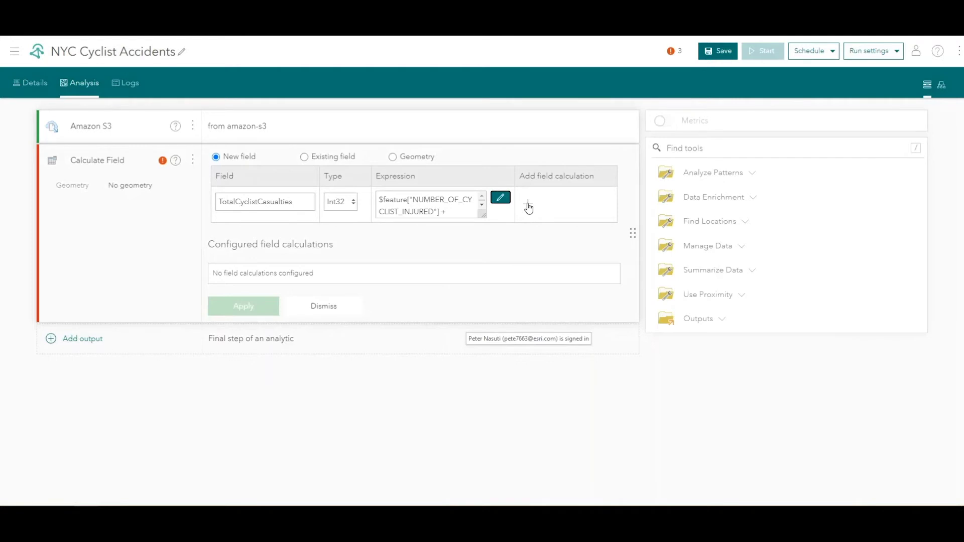
click(529, 206)
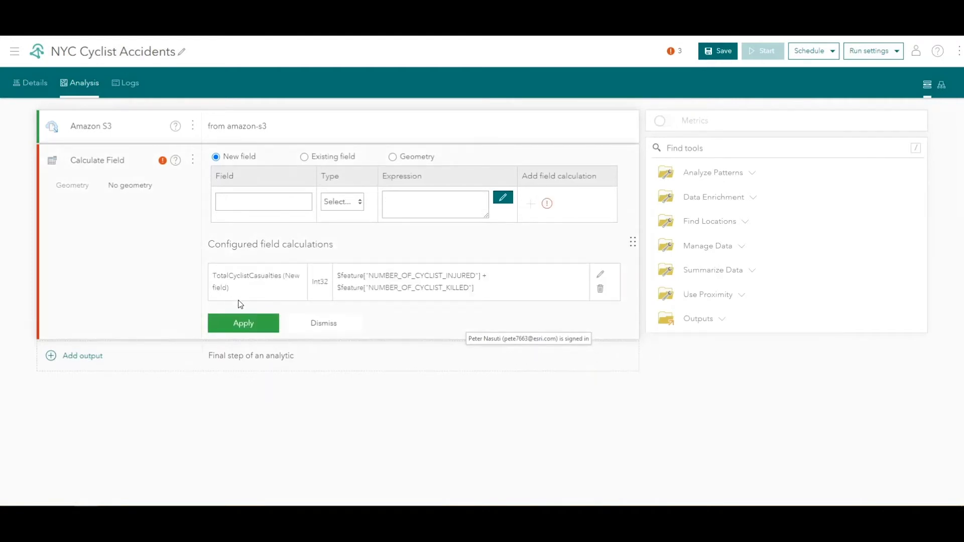
click(251, 326)
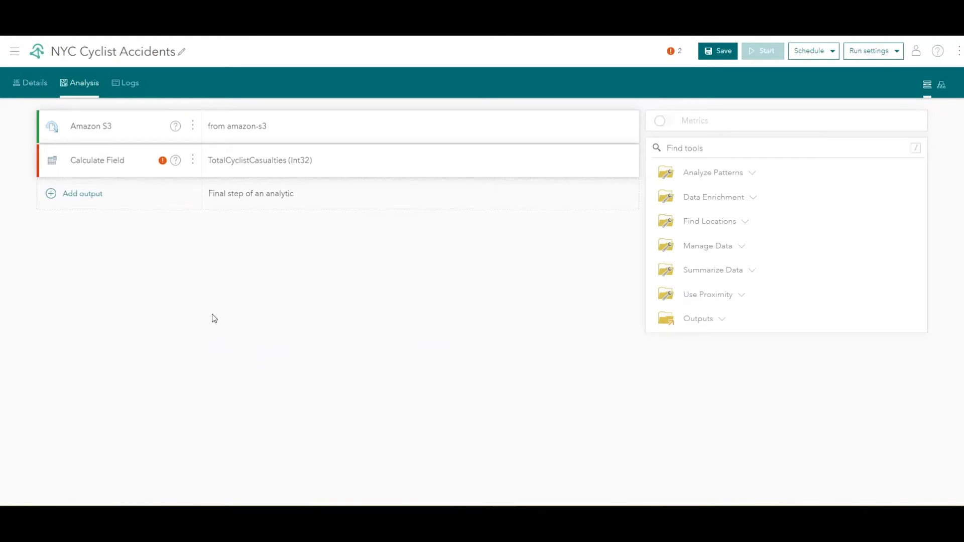
click(730, 247)
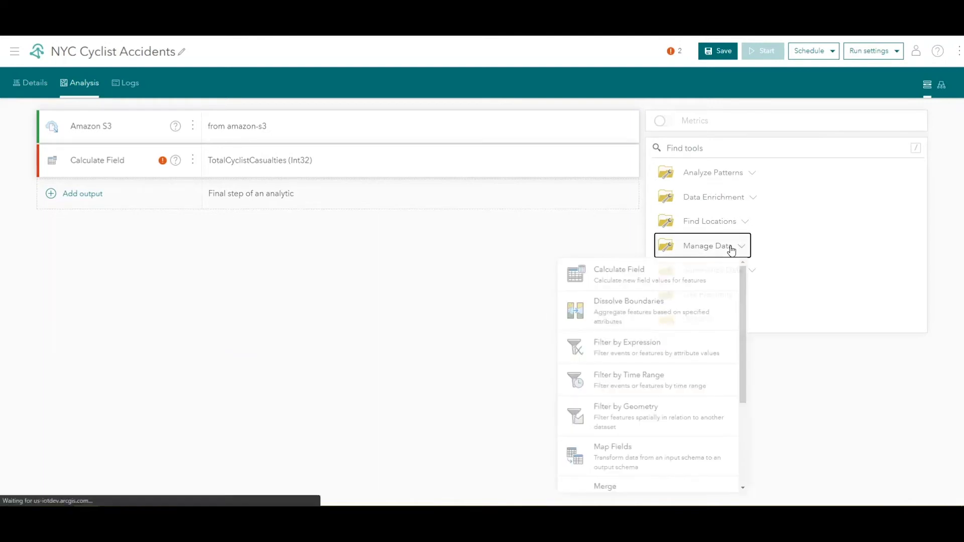
Add a Filter by Expression step after Calculate Field and open its Arcade editor
click(651, 353)
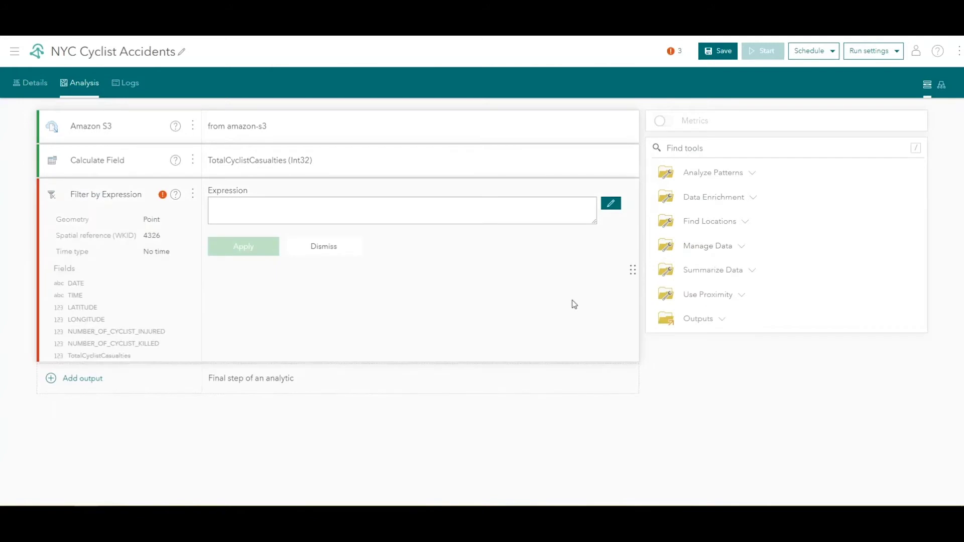
click(619, 203)
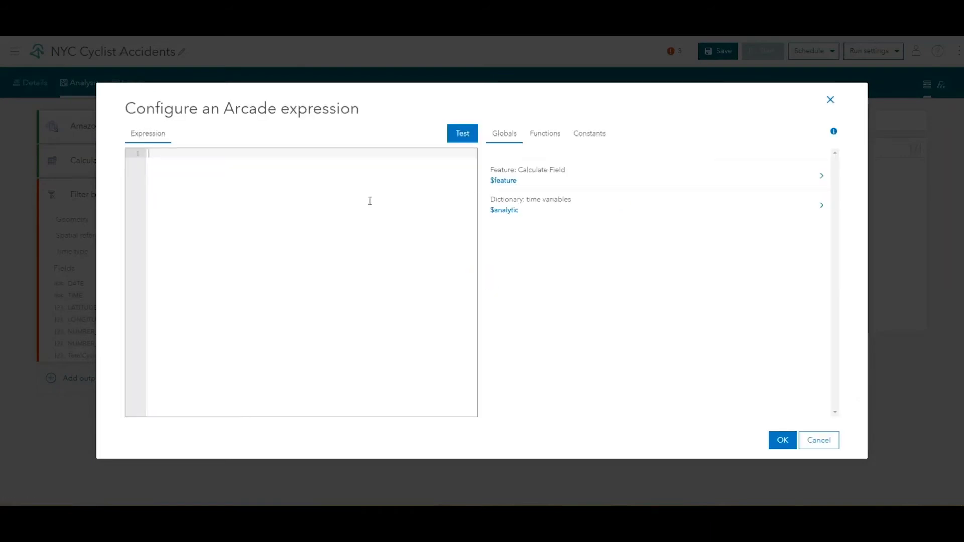
Enter the filter $feature.TotalCyclistCasualties > 0 && $feature.LATITUDE > 0 and confirm it
click(297, 197)
click(821, 176)
scroll(582, 306, down, 1)
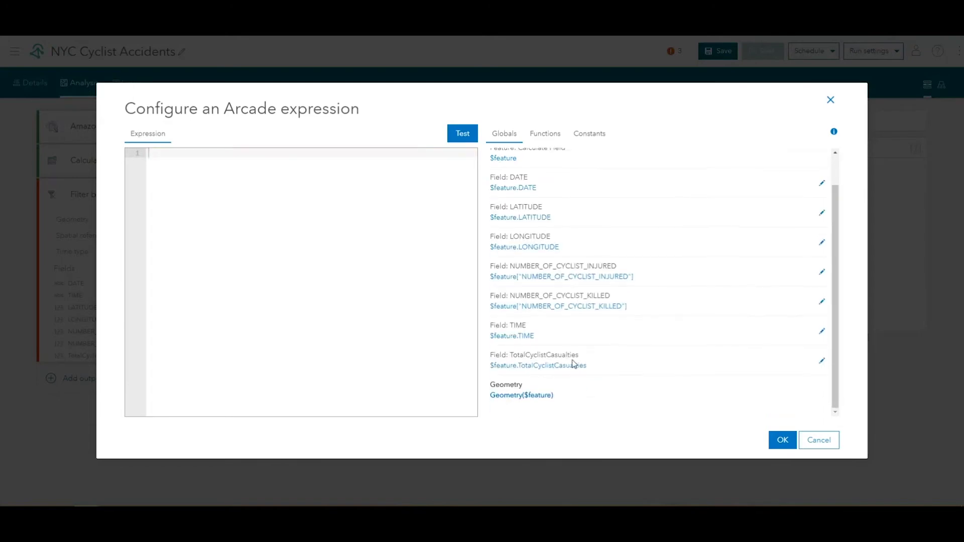
click(576, 365)
text(> 0 )
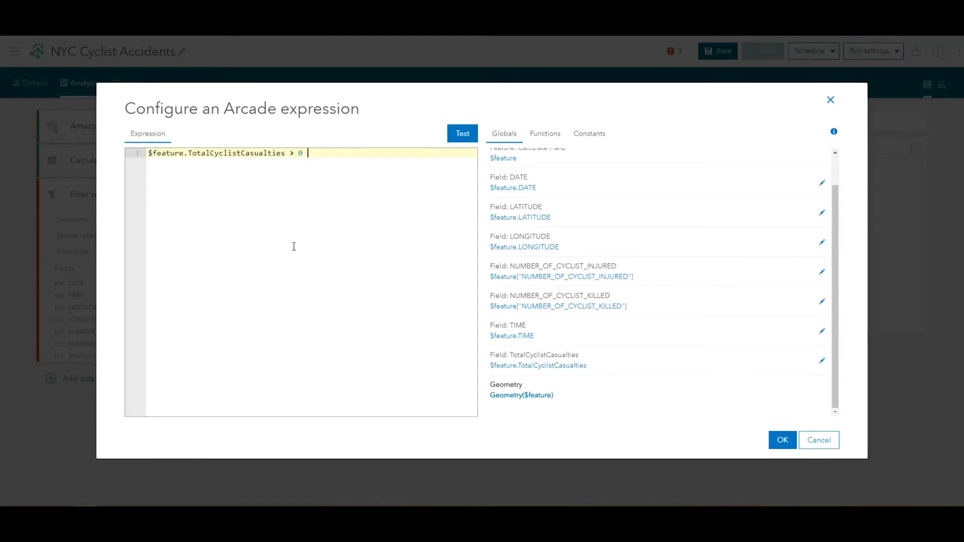
text(&&)
click(523, 216)
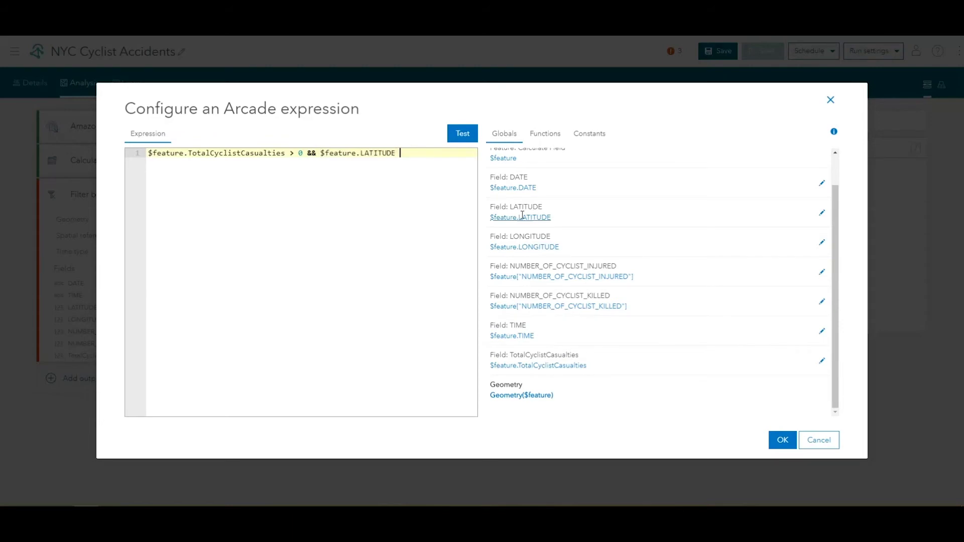
text(> 0)
click(782, 441)
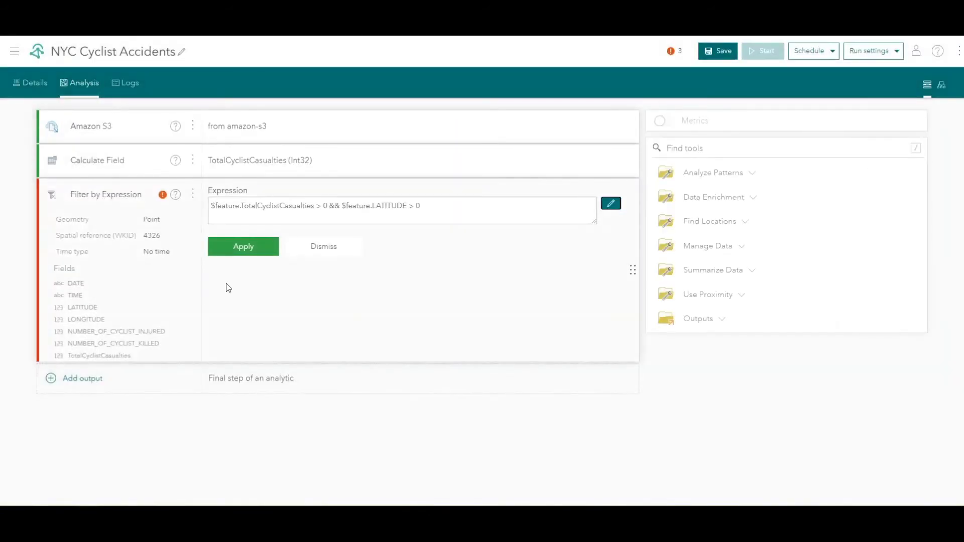
Apply the Filter by Expression step on TotalCyclistCasualties and LATITUDE
click(242, 248)
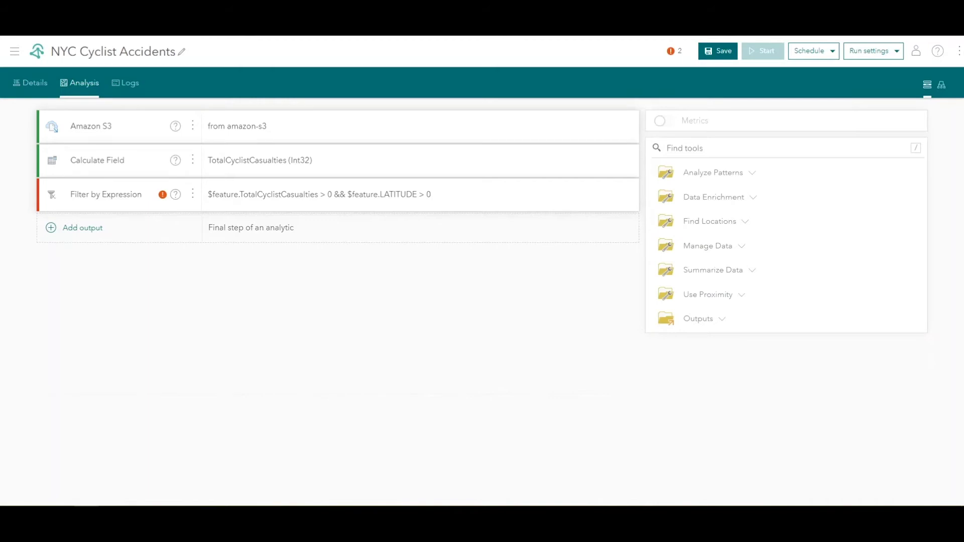
Add an Aggregate Points step using 250-meter hexagon bins
click(710, 270)
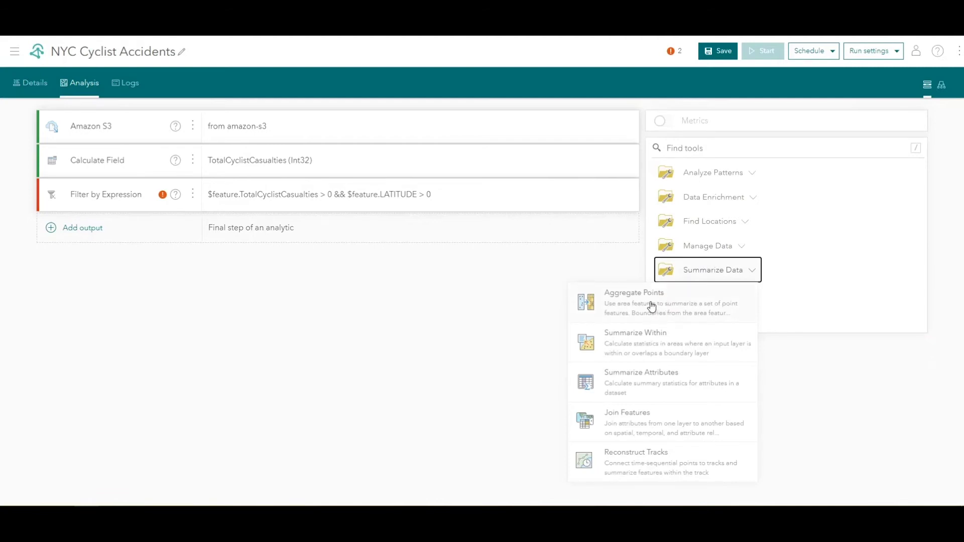
click(652, 304)
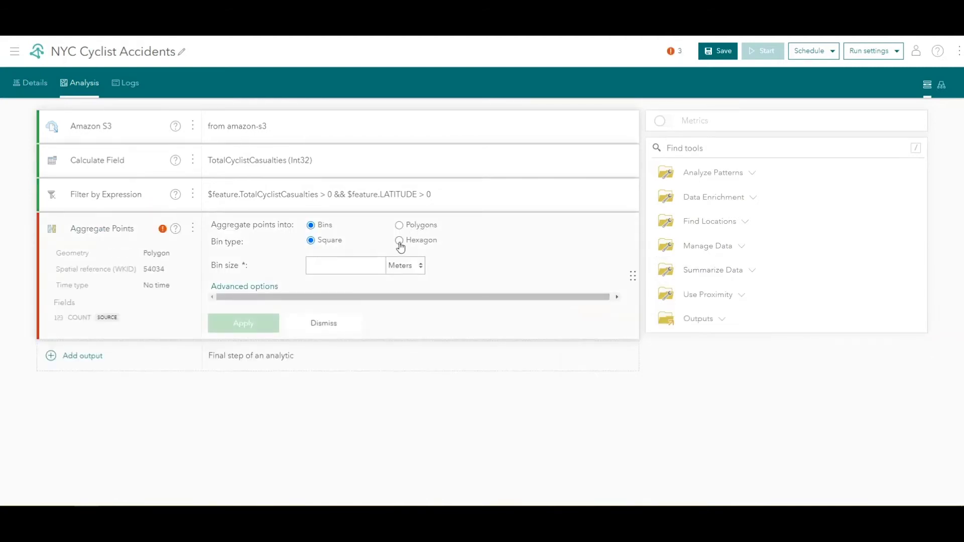
click(399, 244)
click(325, 266)
text(250)
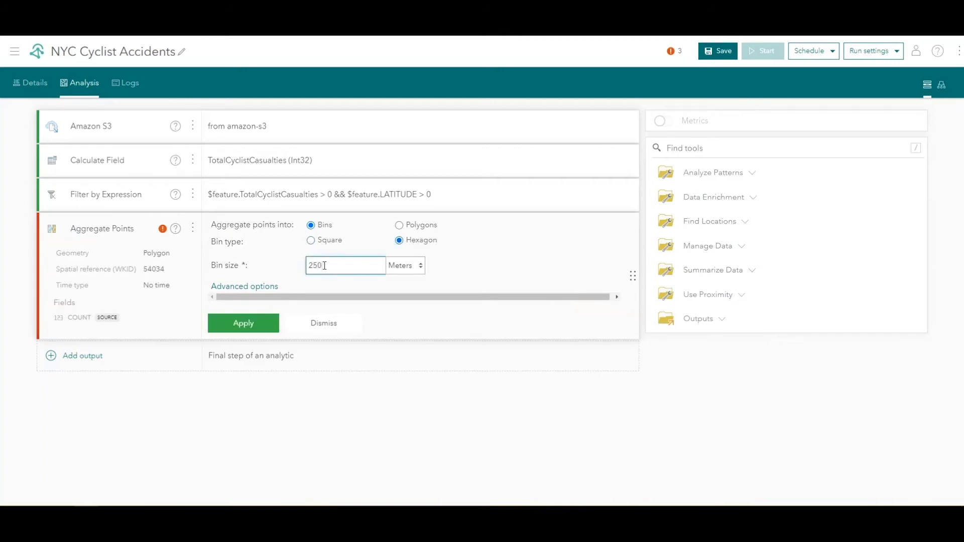
click(257, 285)
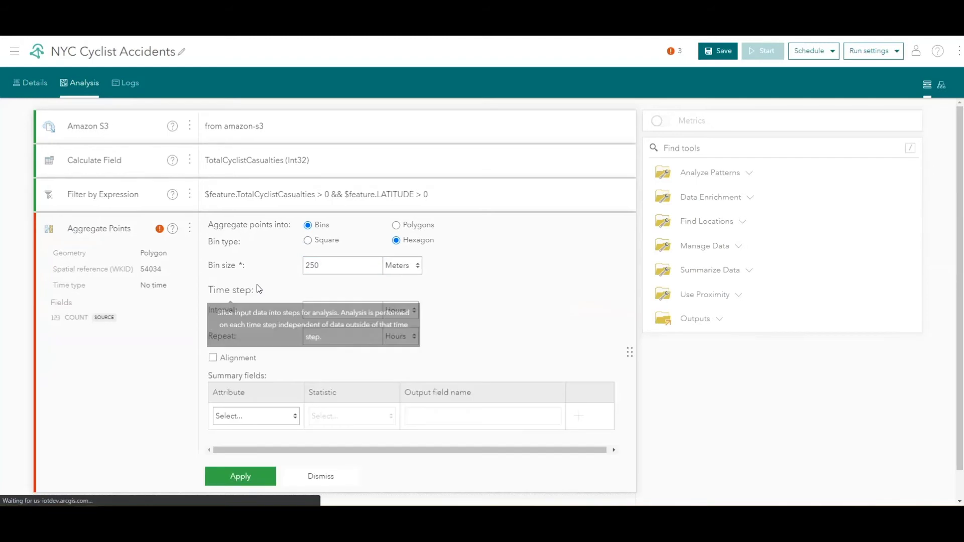
Add a Sum of TotalCyclistCasualties summary field and apply the Aggregate Points step
scroll(258, 299, down, 1)
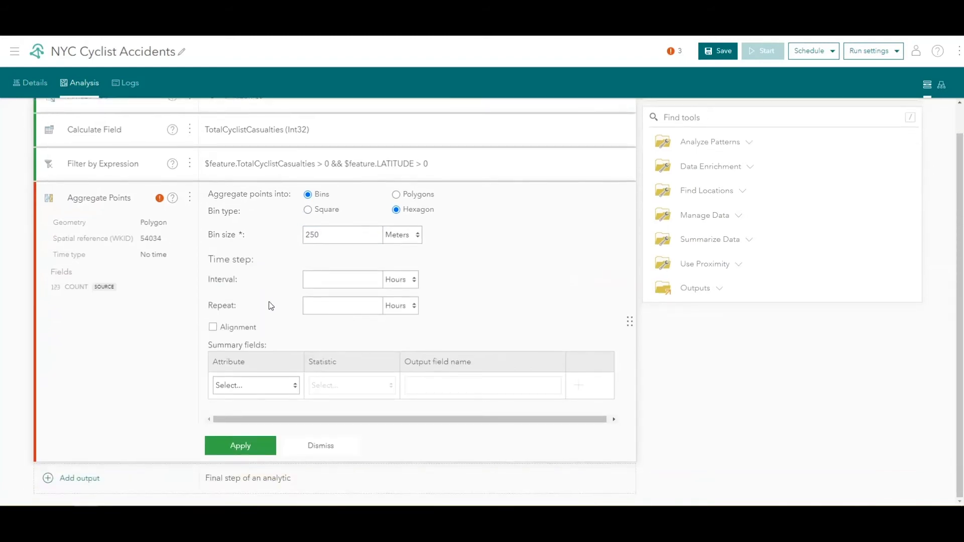
click(263, 384)
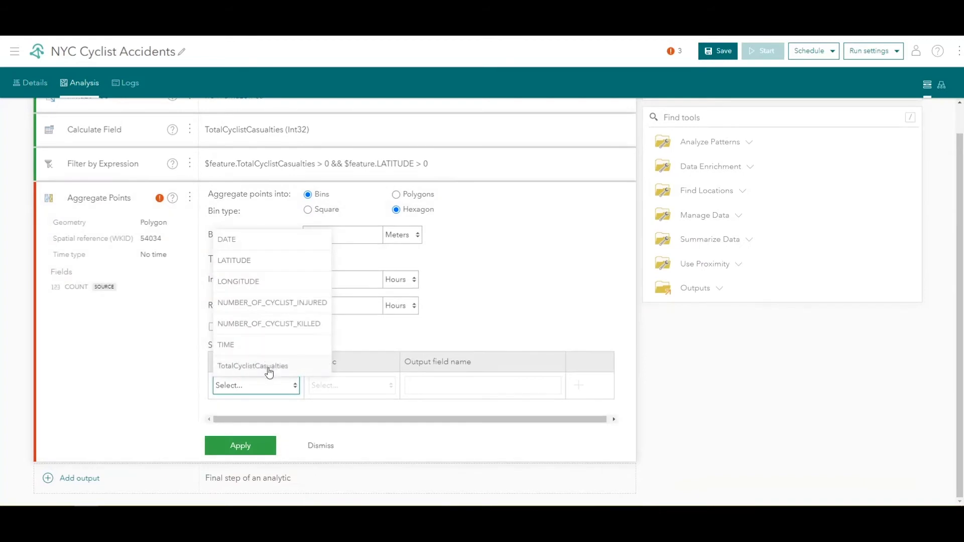
click(269, 366)
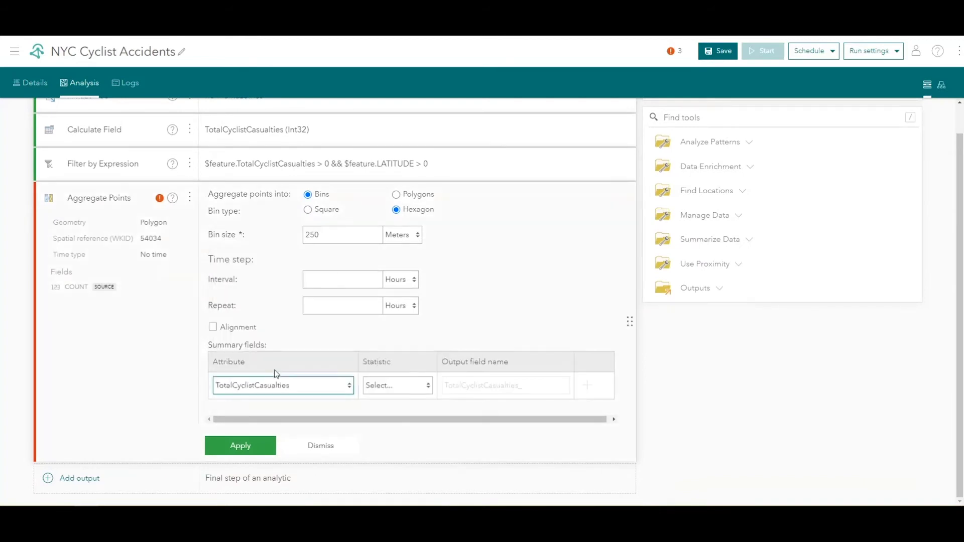
click(377, 392)
click(391, 306)
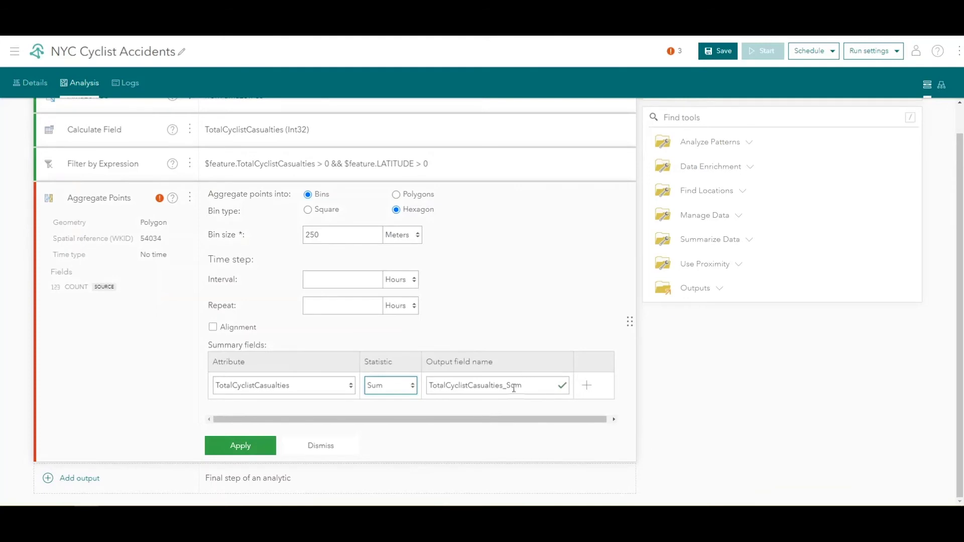
click(590, 387)
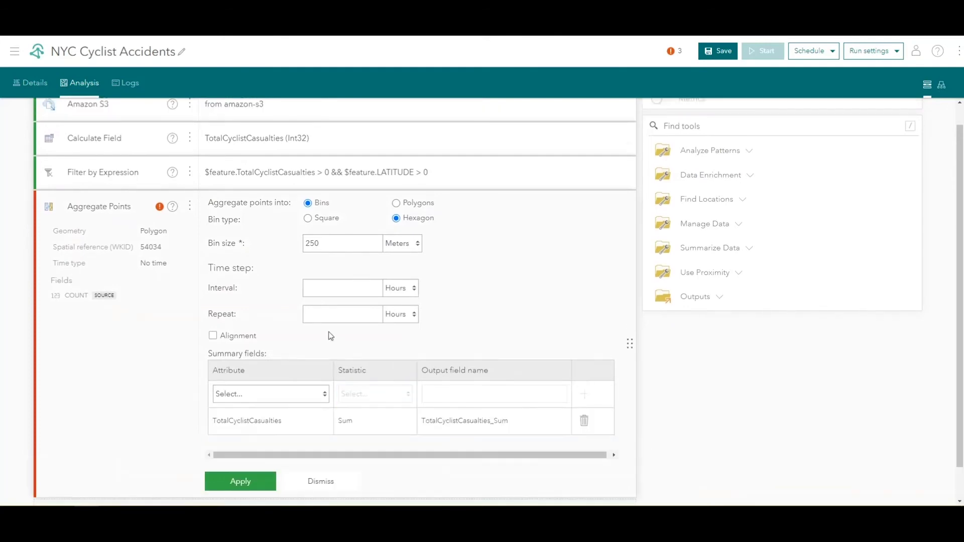
scroll(329, 334, down, 1)
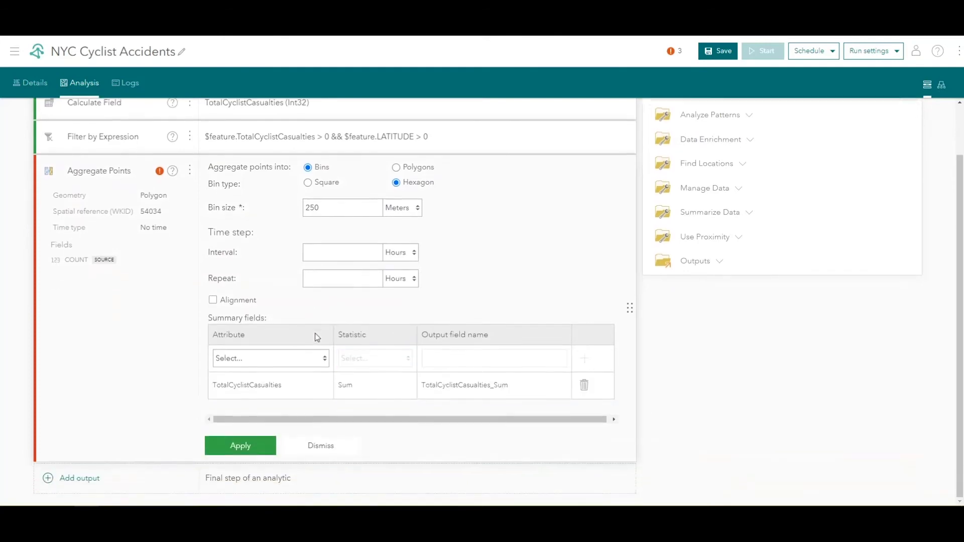
click(240, 446)
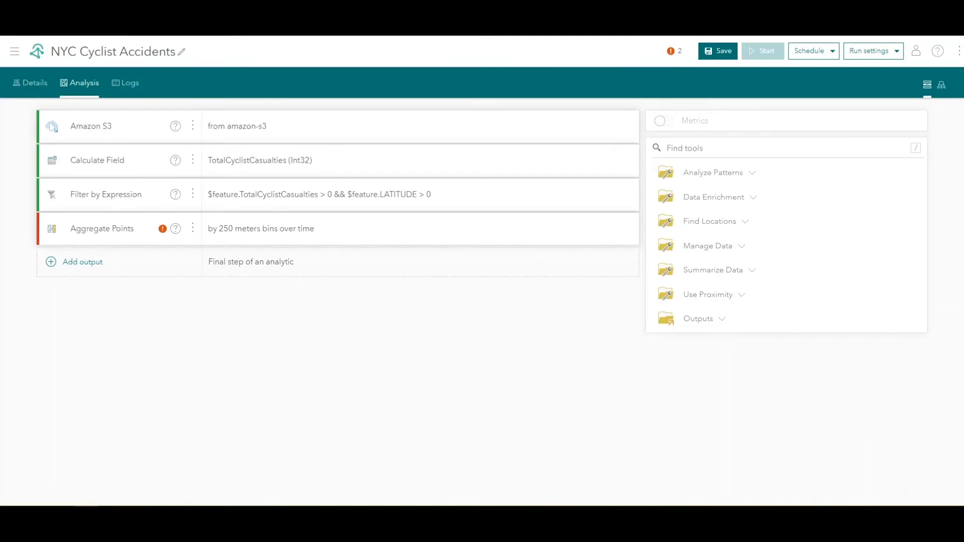
Add a new feature layer output at the end of the analytic
click(73, 268)
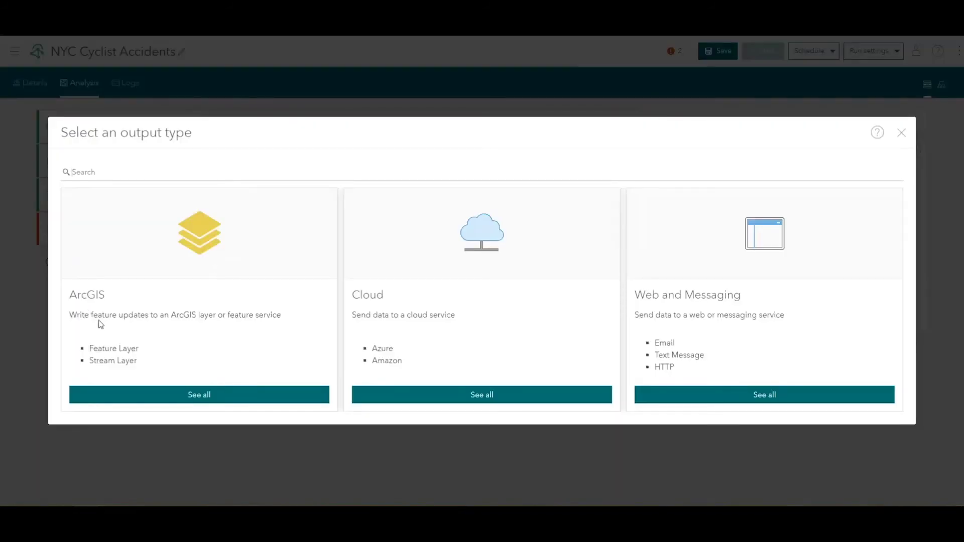
click(164, 396)
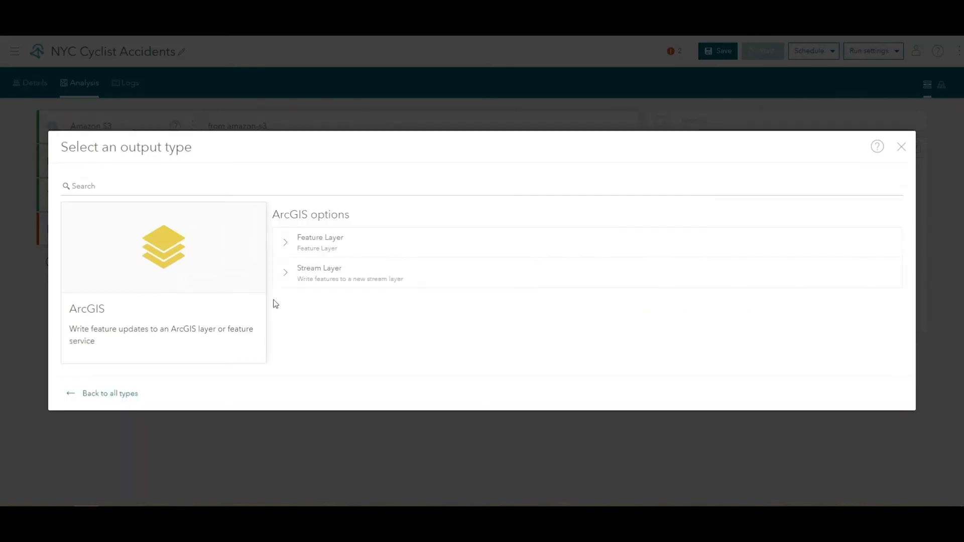
click(319, 251)
click(331, 273)
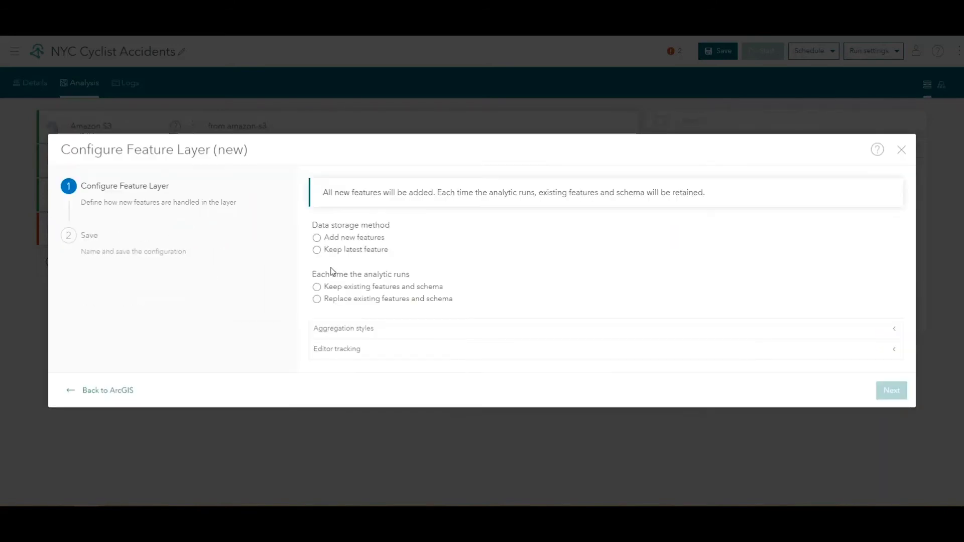
Set the output to add new features and replace existing features and schema each run
click(350, 242)
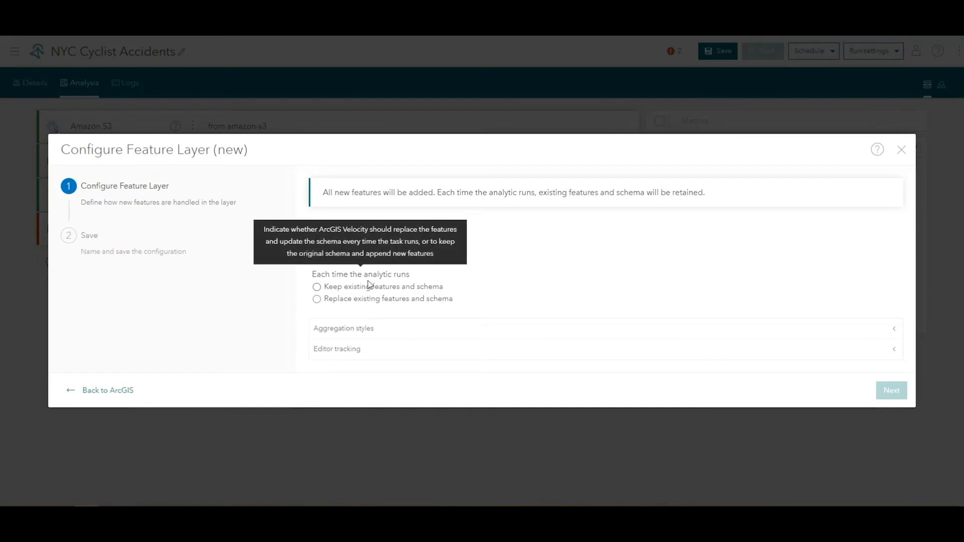
click(377, 304)
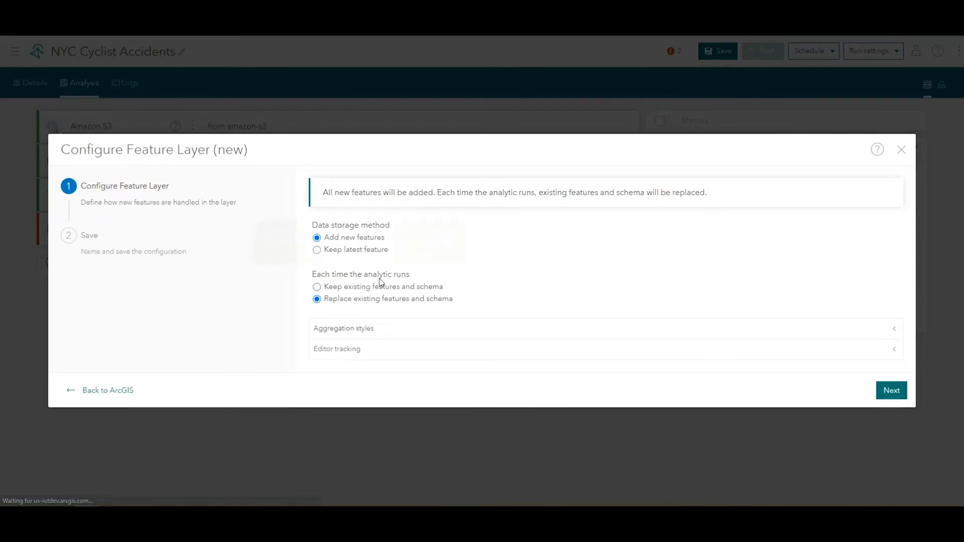
click(380, 290)
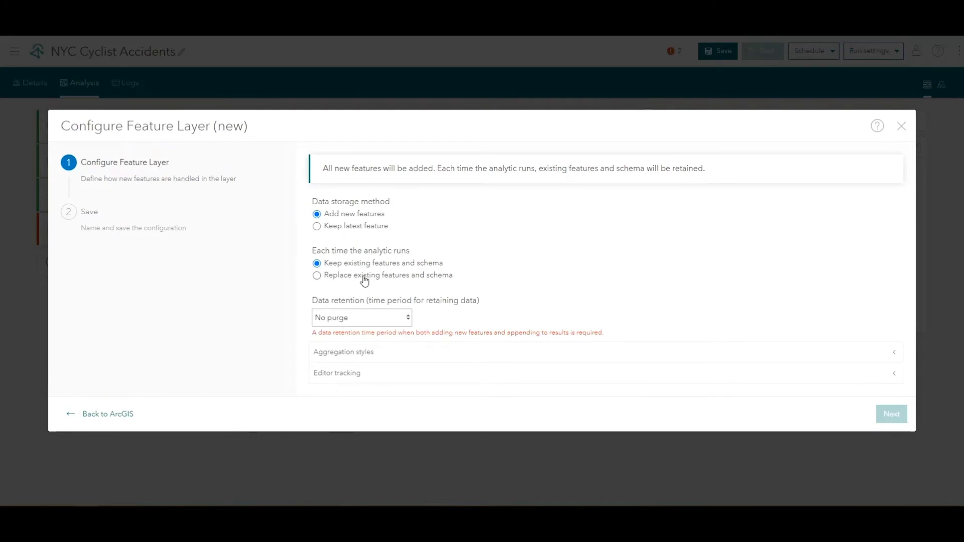
click(365, 276)
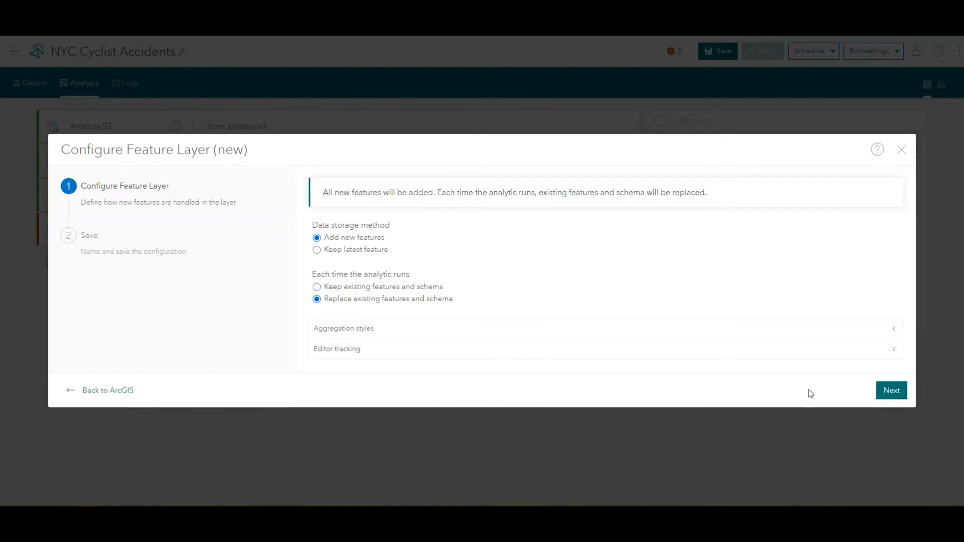
Name the output NYC_Cyclist_Casualties_Aggregation with a 250m hexagonal bins summary, then save the analytic
click(892, 392)
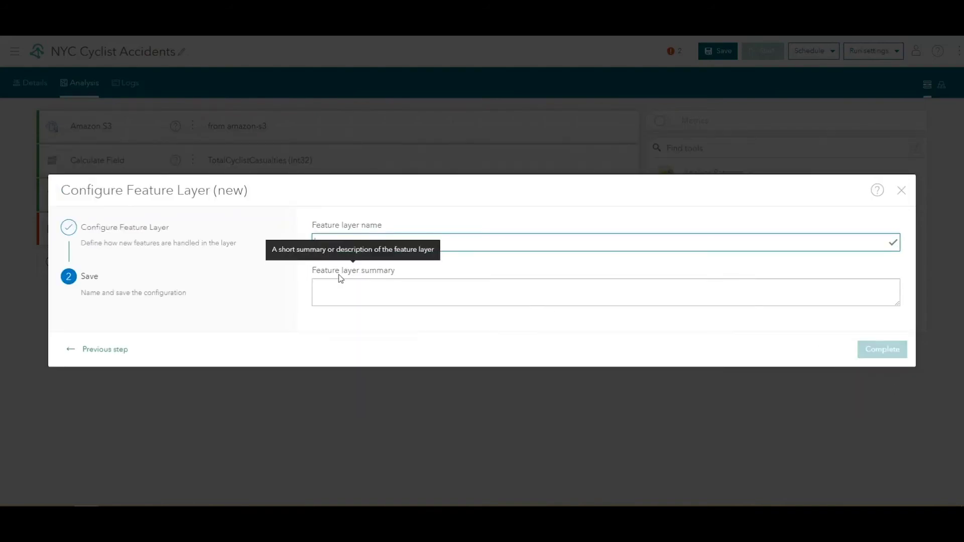
text(NYC_Cyclist_Casualties_Aggregation)
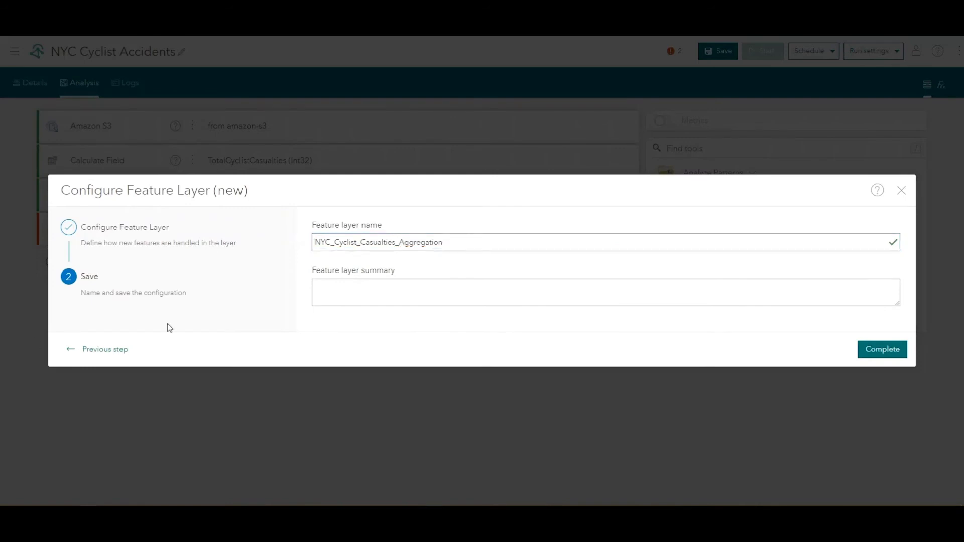
click(333, 296)
text(Aggregate NYC cyclist casualties into 250m hexagonal bins.)
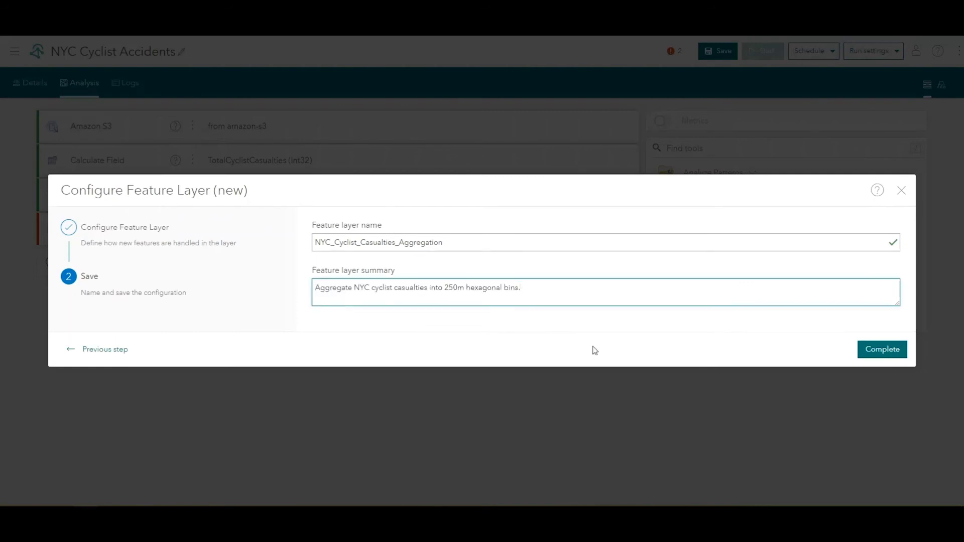
click(875, 351)
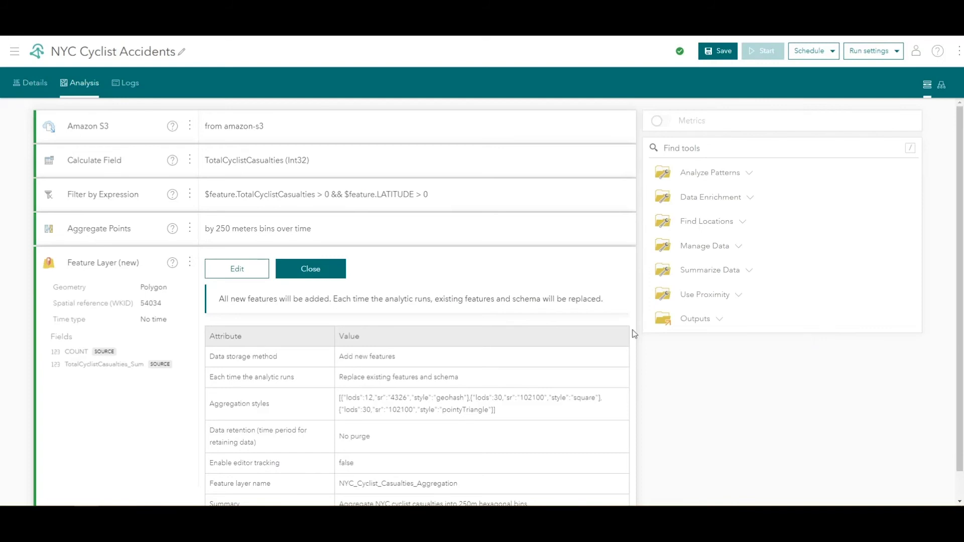
click(335, 270)
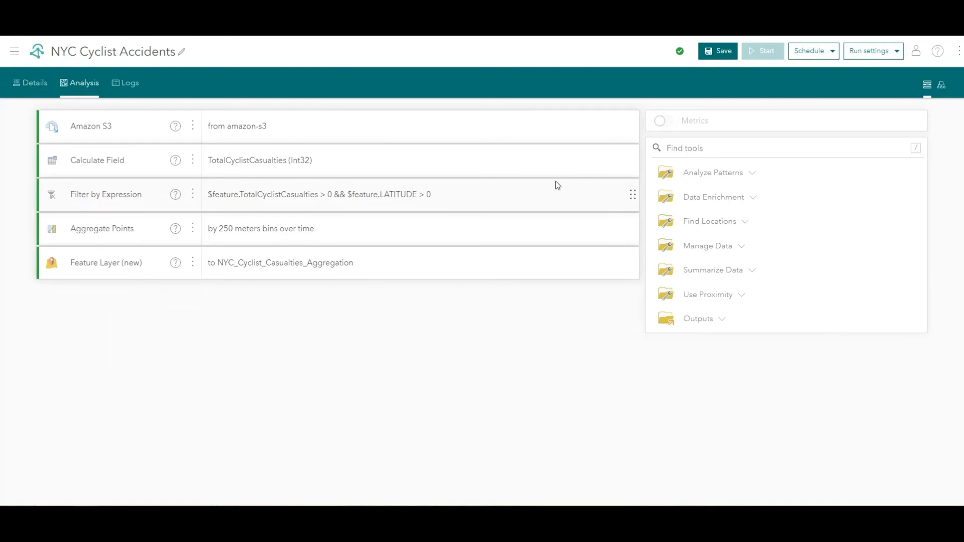
click(707, 53)
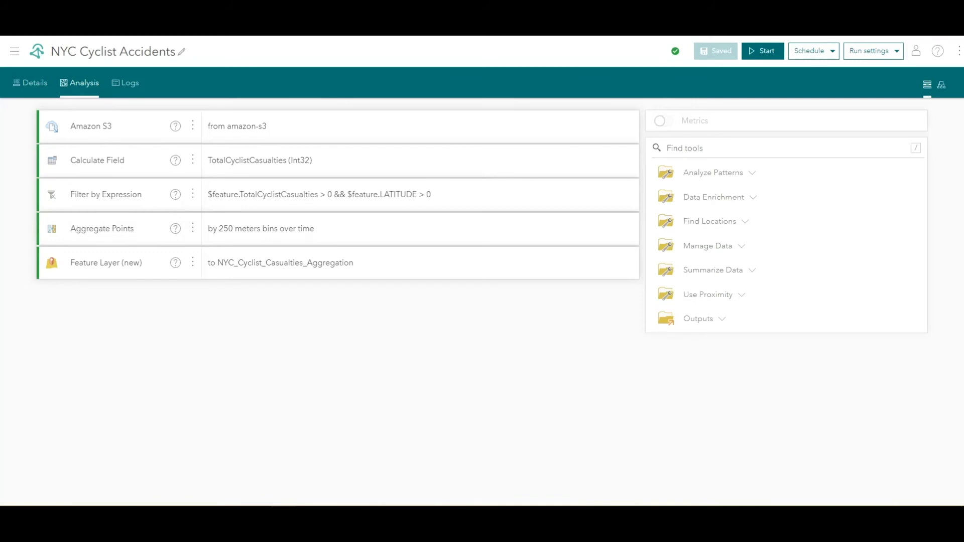
Start the analytic and open NYC_Cyclist_Casualties_Aggregation from the Layers list in Map Viewer
click(763, 50)
click(10, 53)
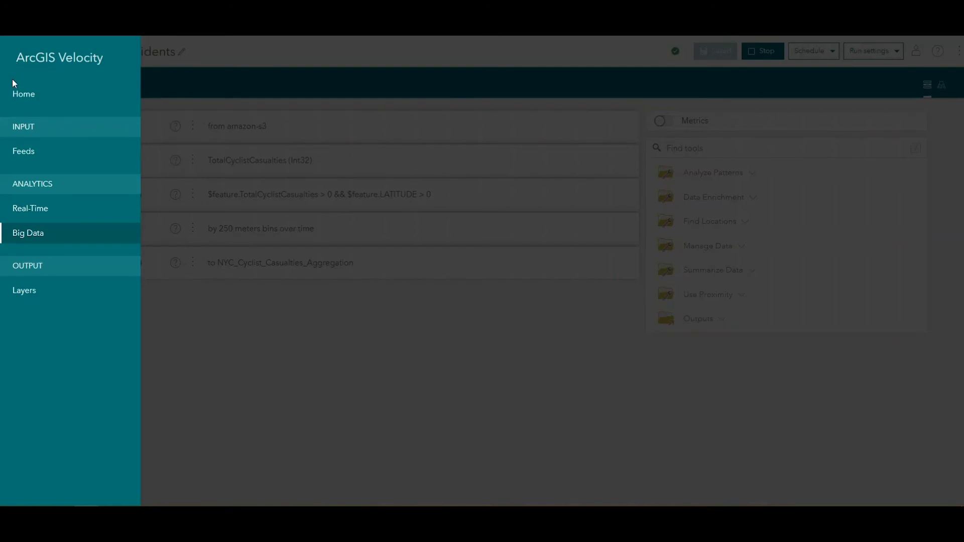
click(32, 235)
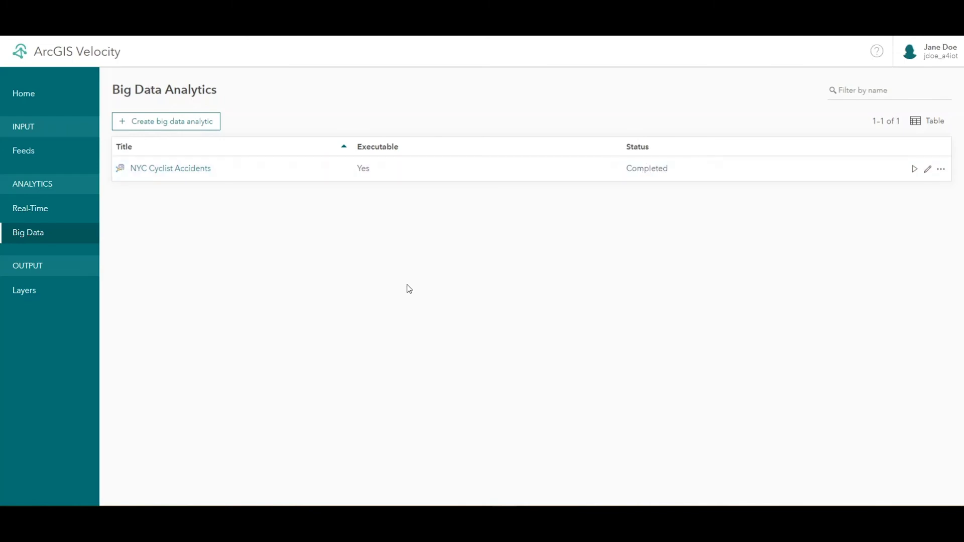
click(40, 297)
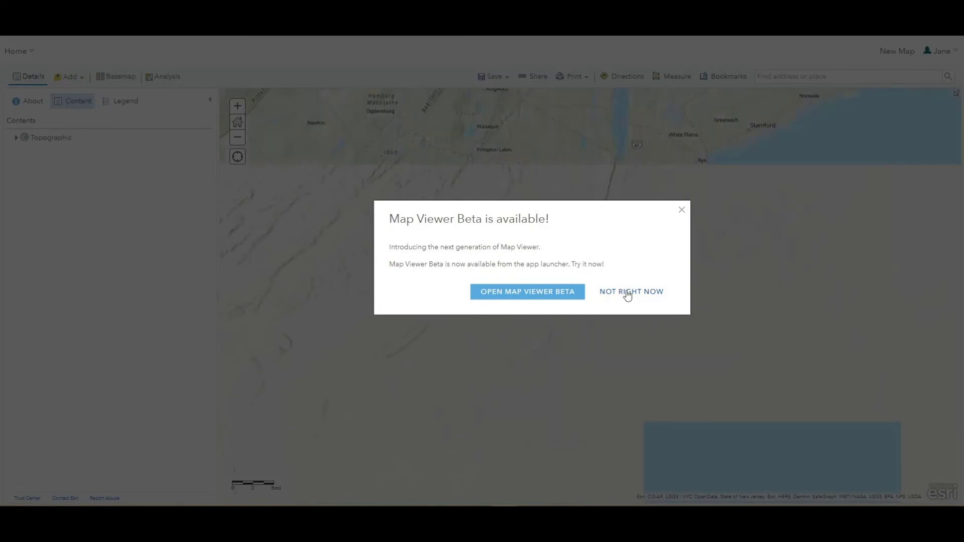
click(625, 291)
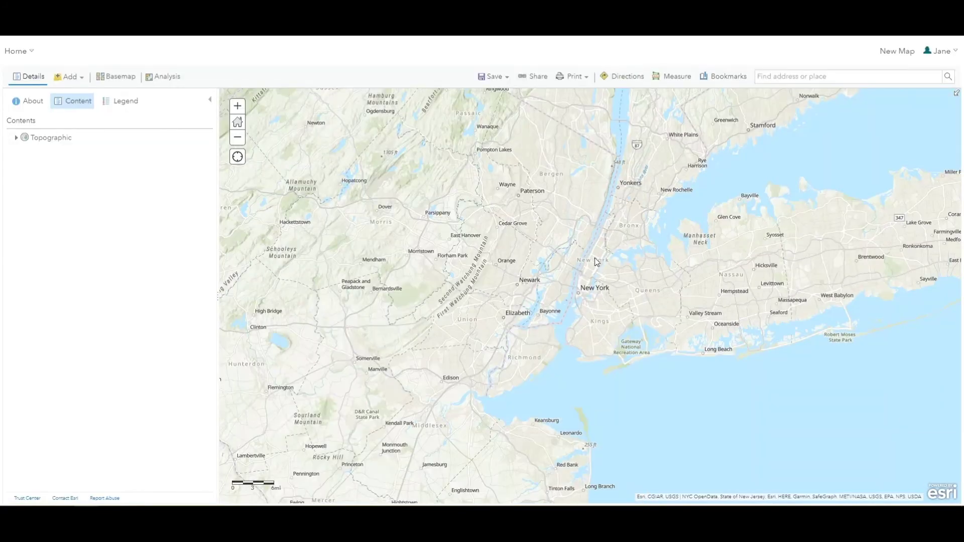
Switch the basemap to Dark Gray Canvas and zoom to the hexbin layer
click(110, 79)
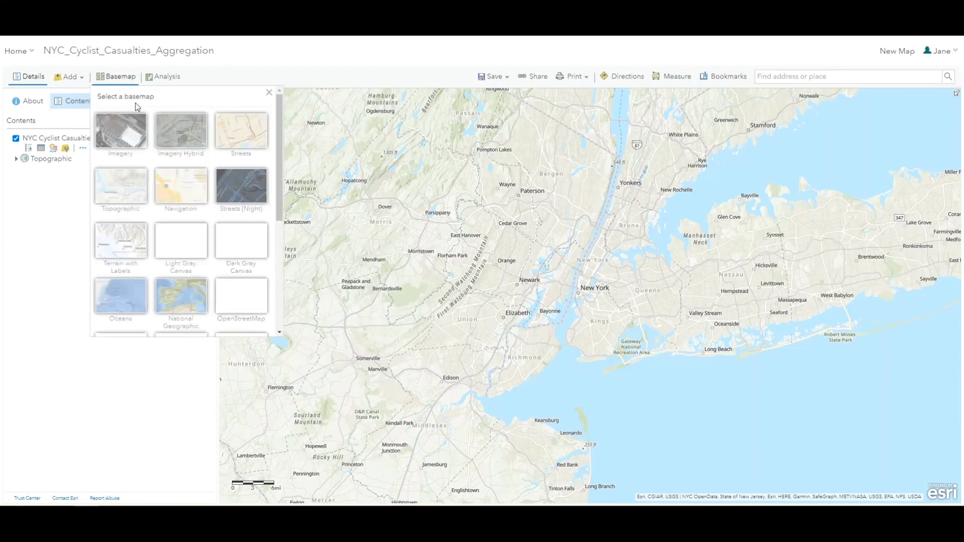
click(241, 241)
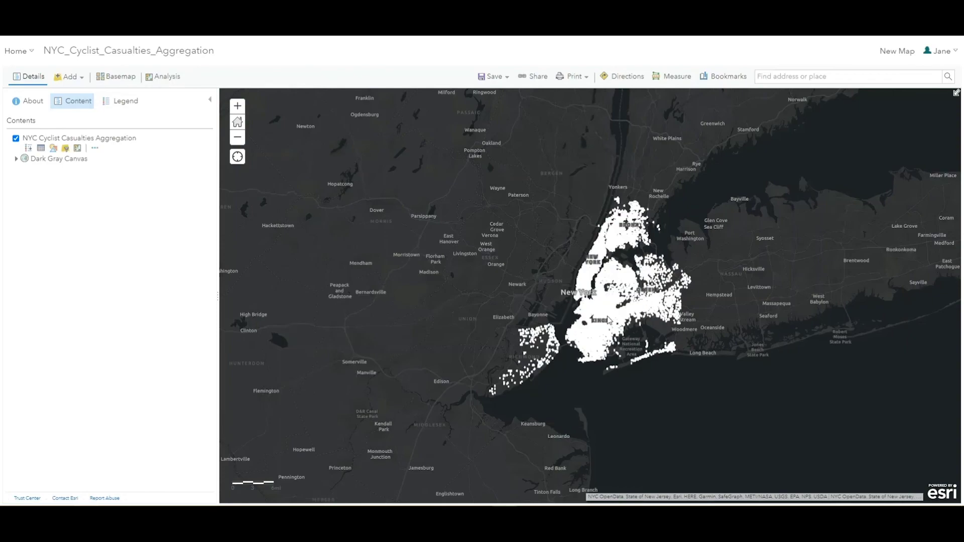
click(238, 122)
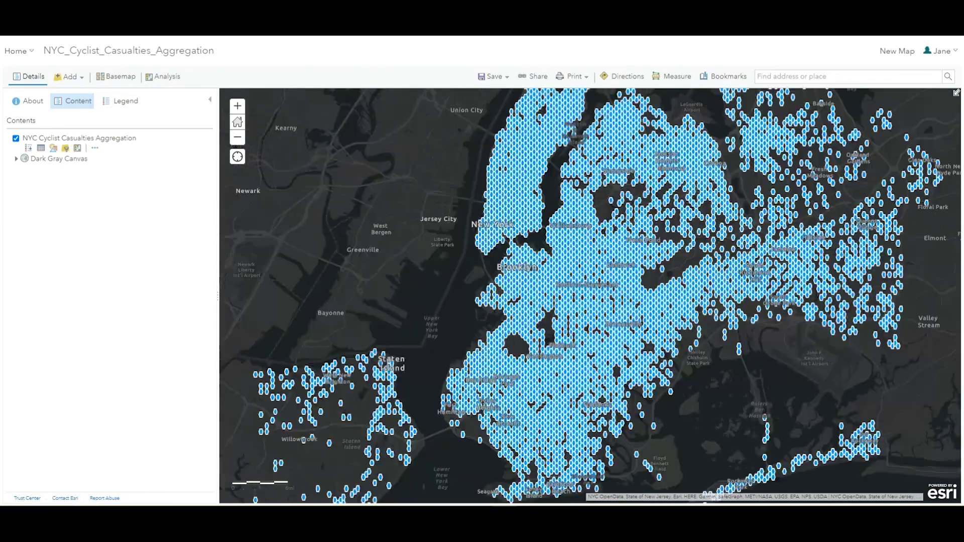
Style the aggregation layer by TotalCyclistCasualties_Sum
click(54, 150)
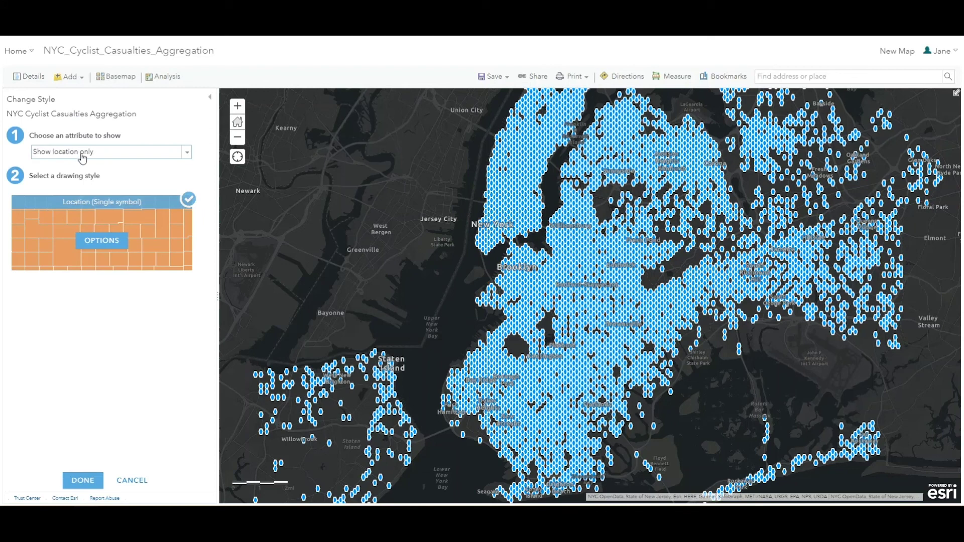
click(83, 158)
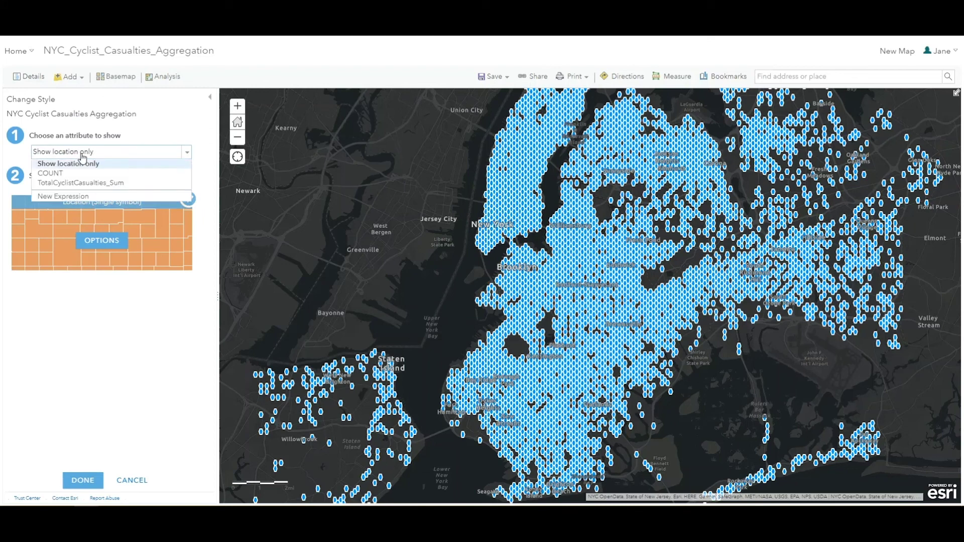
click(92, 185)
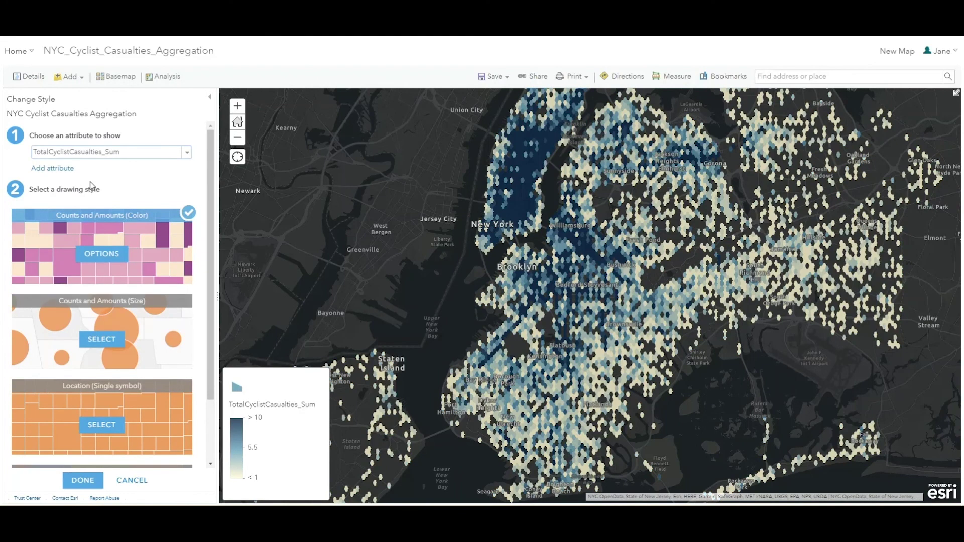
Apply the orange colour ramp to the hexbin symbols
click(107, 258)
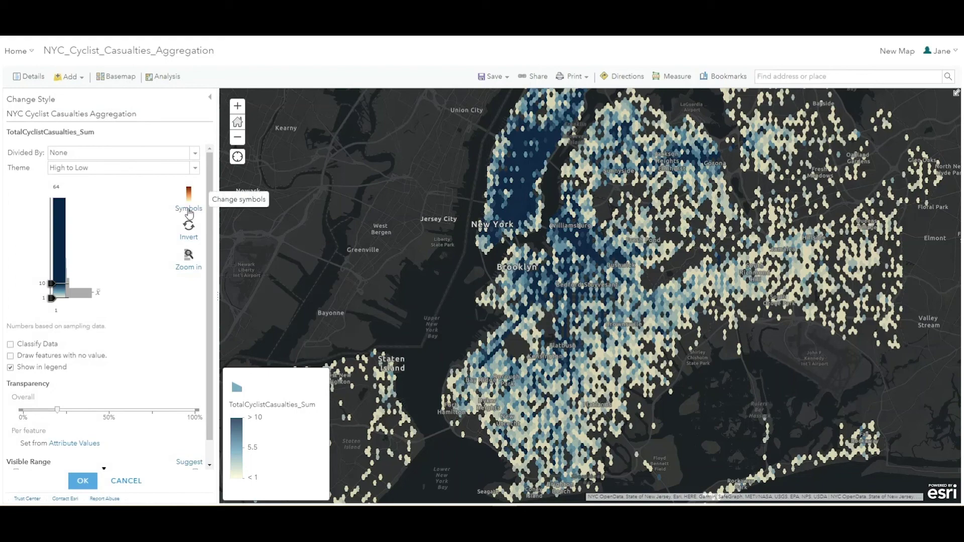
click(189, 213)
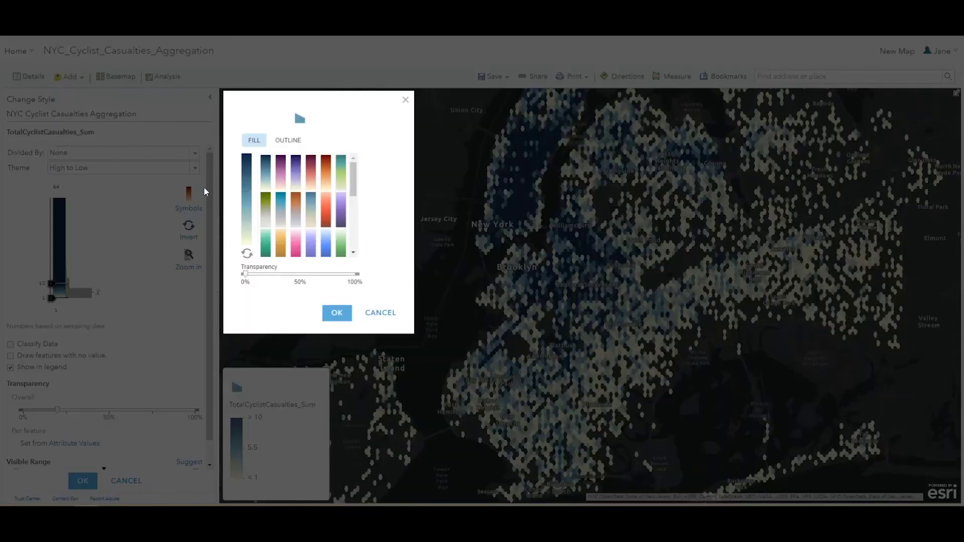
click(326, 176)
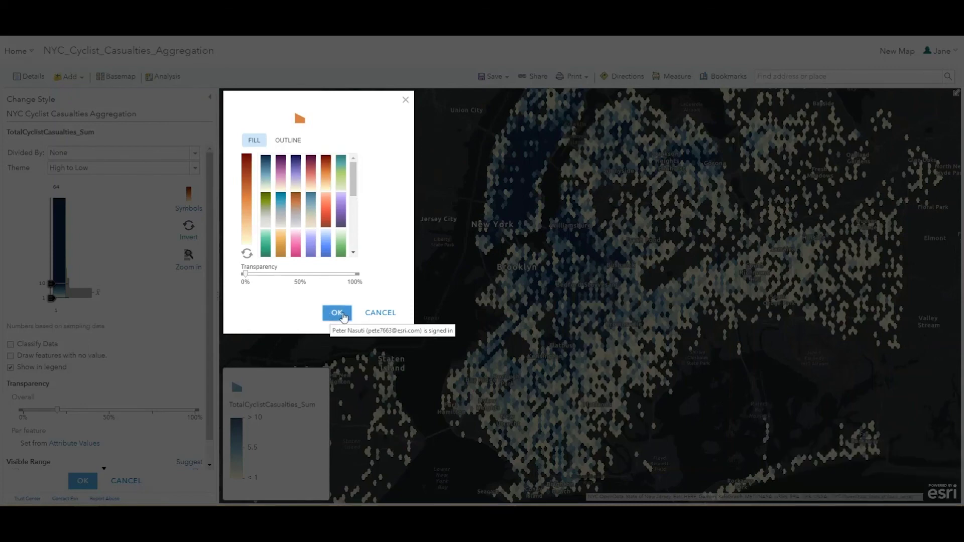
click(340, 315)
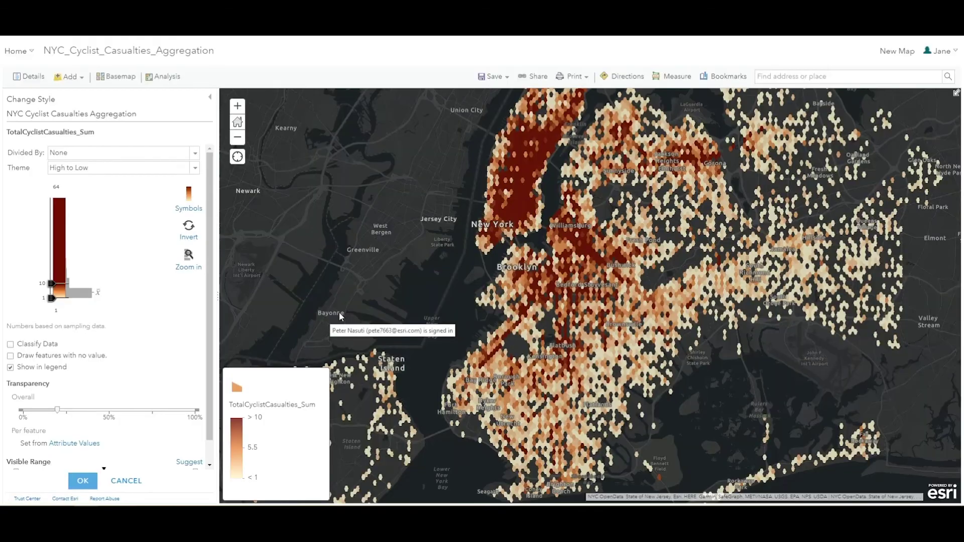
Classify the hexbins by Standard Deviation and finish restyling the layer
click(10, 345)
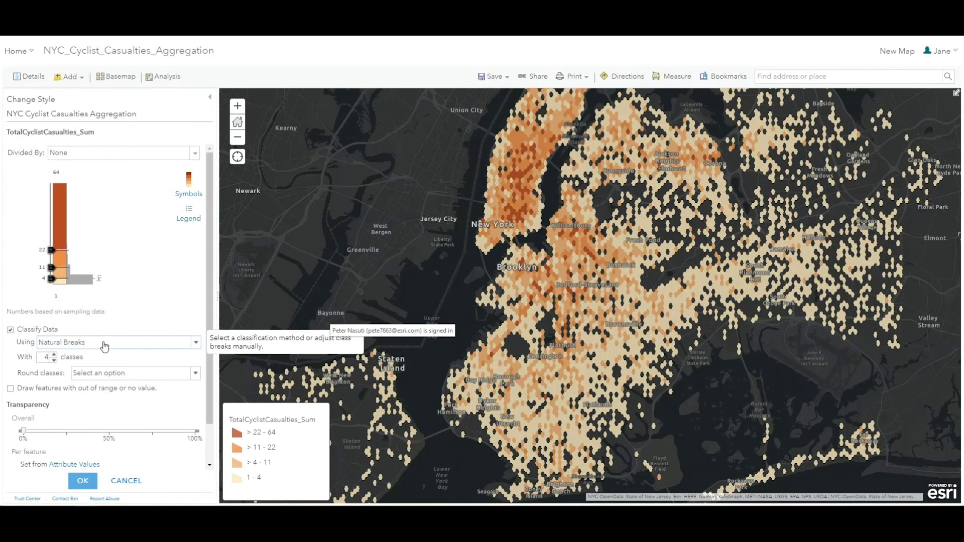
click(104, 347)
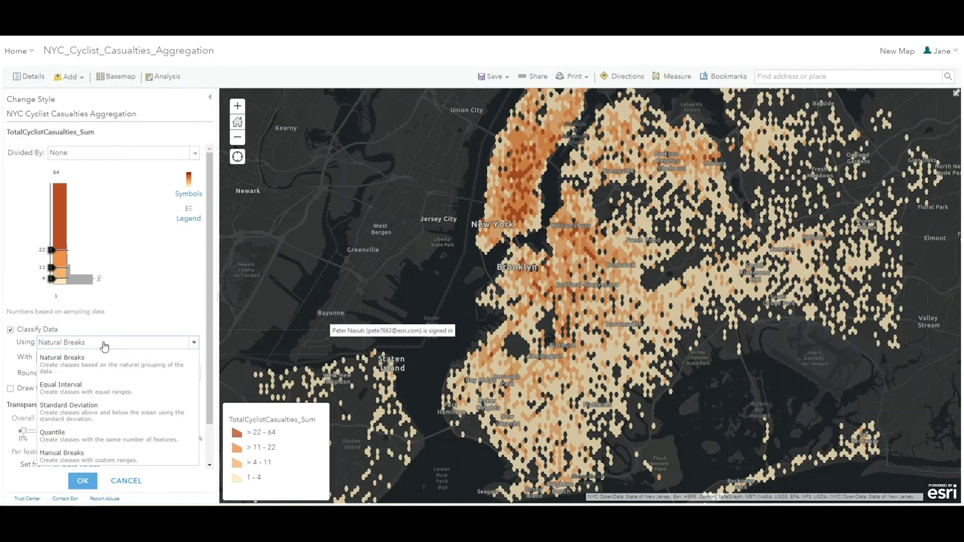
click(79, 416)
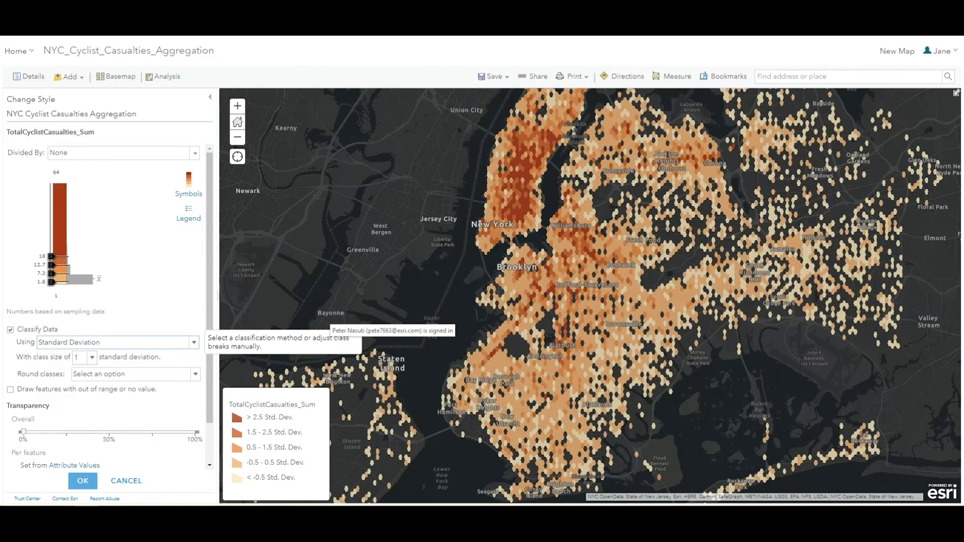
click(84, 482)
click(83, 481)
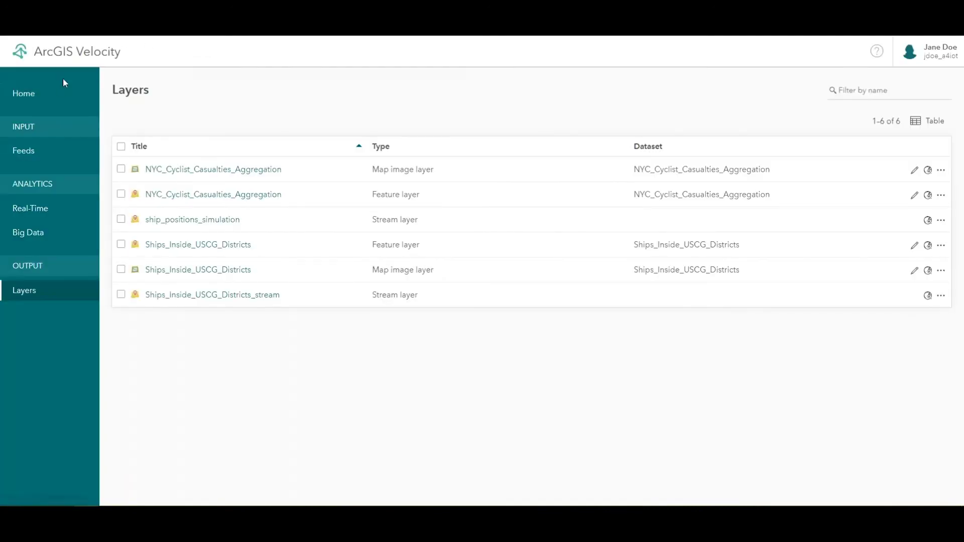
Return to the Velocity Home page listing recent tasks like NYC Cyclist Accidents
click(61, 93)
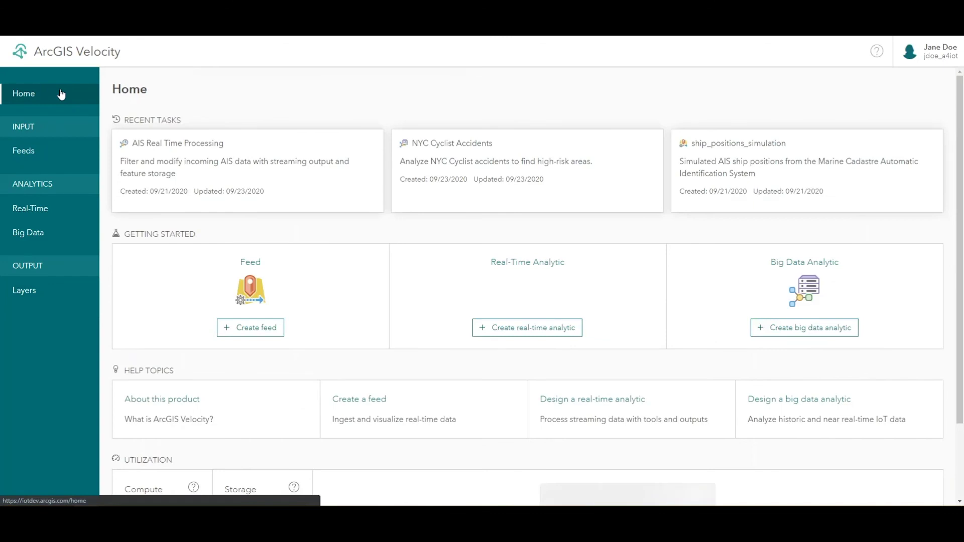